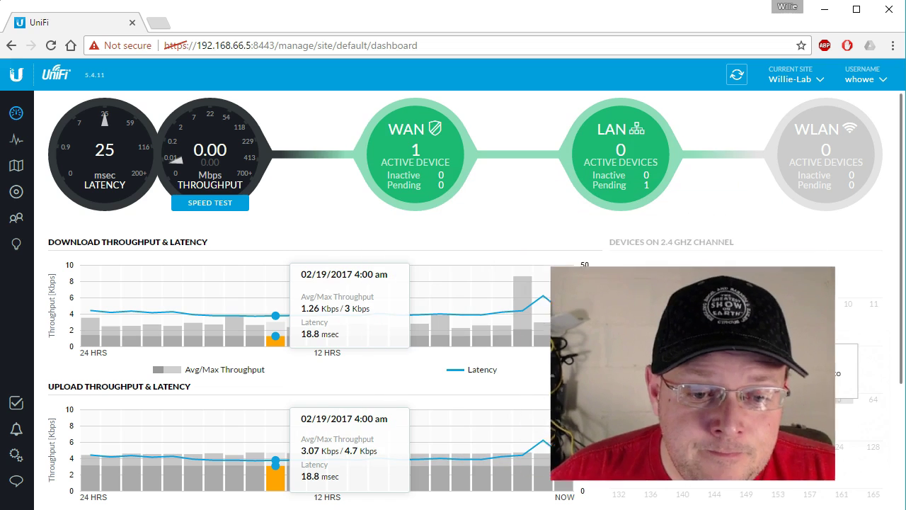
# Switch to the Lab-Extension site and list its devices, showing the connected Lab-Ex-USG gateway
pyautogui.moveTo(380, 160)
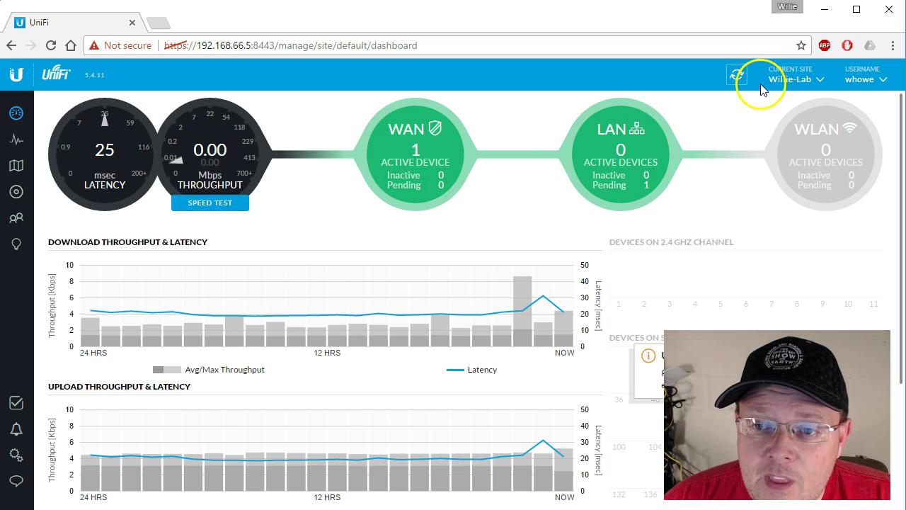
pyautogui.click(804, 83)
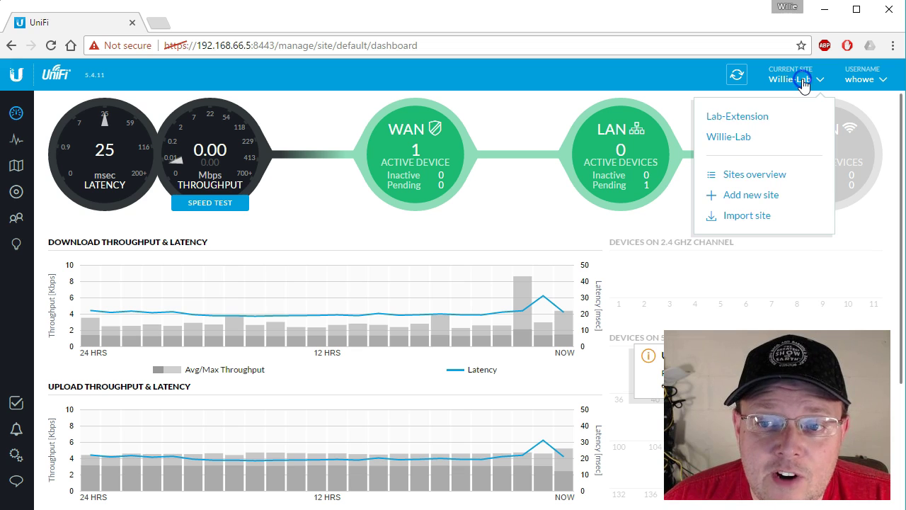
pyautogui.click(753, 120)
pyautogui.moveTo(153, 156)
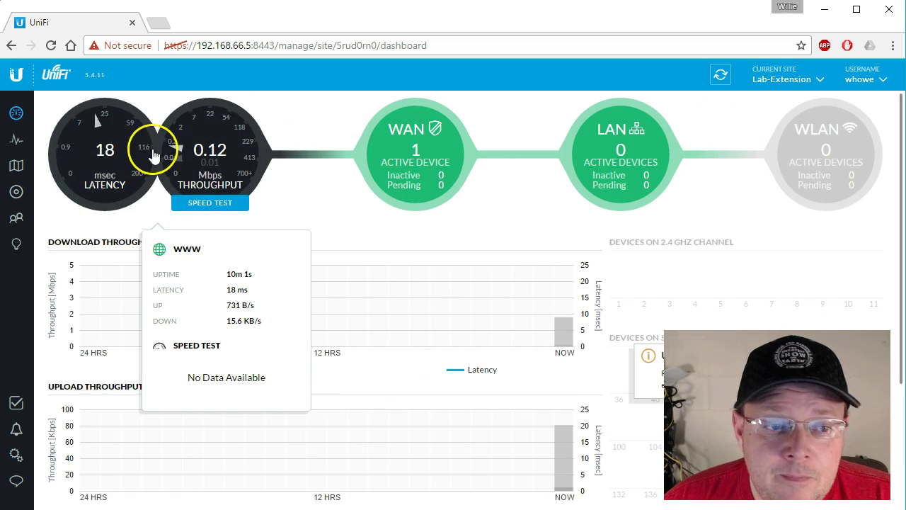
pyautogui.click(16, 191)
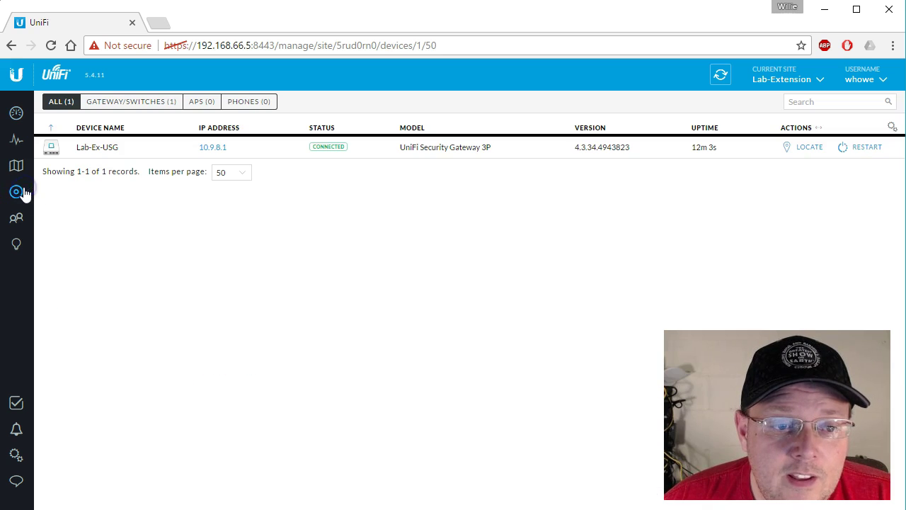
pyautogui.click(111, 172)
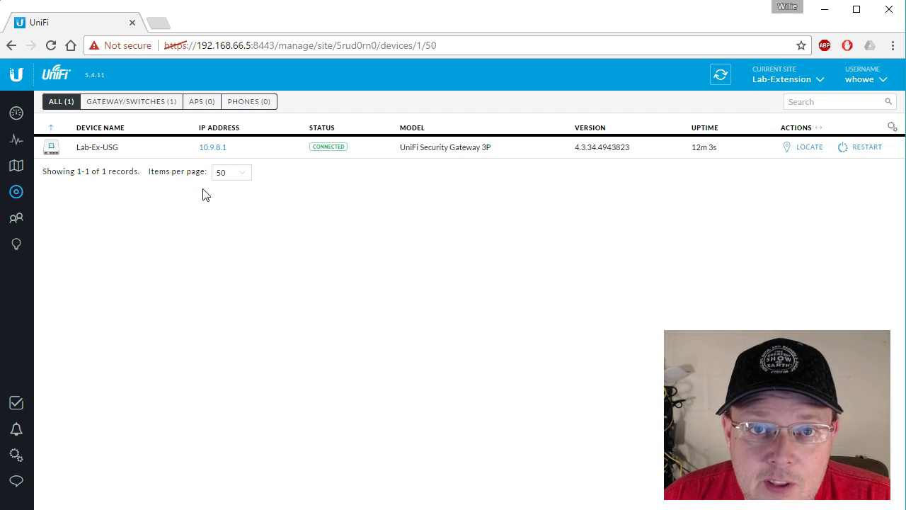
# Show the Lab-Extension clients list, with one wired client at 10.9.8.7 via Lab-Ex-USG
pyautogui.click(221, 196)
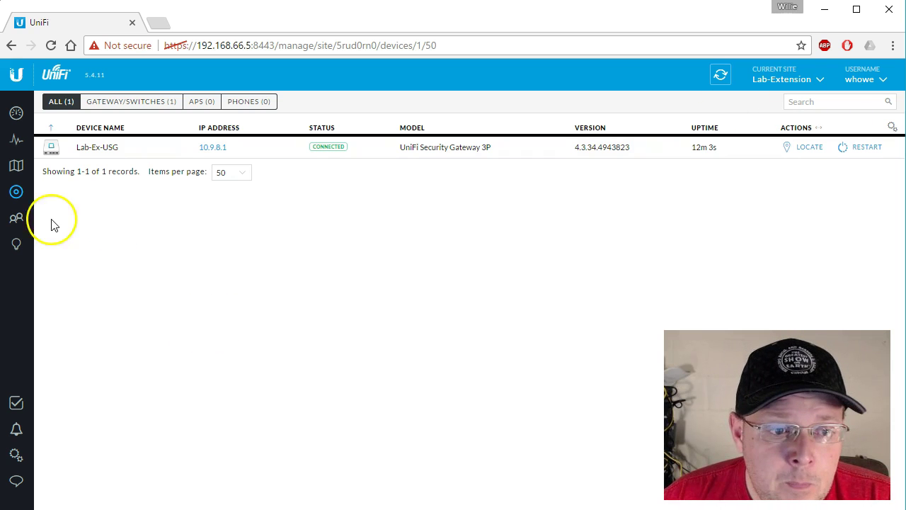
pyautogui.click(16, 218)
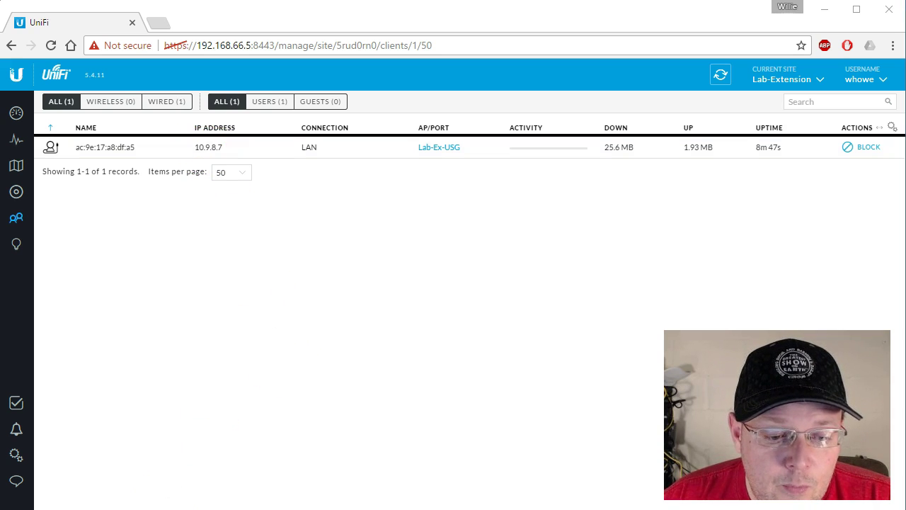
# Run ipconfig/all | more to confirm address 10.9.8.7 and gateway 10.9.8.1, then minimise the console
pyautogui.write('ip')
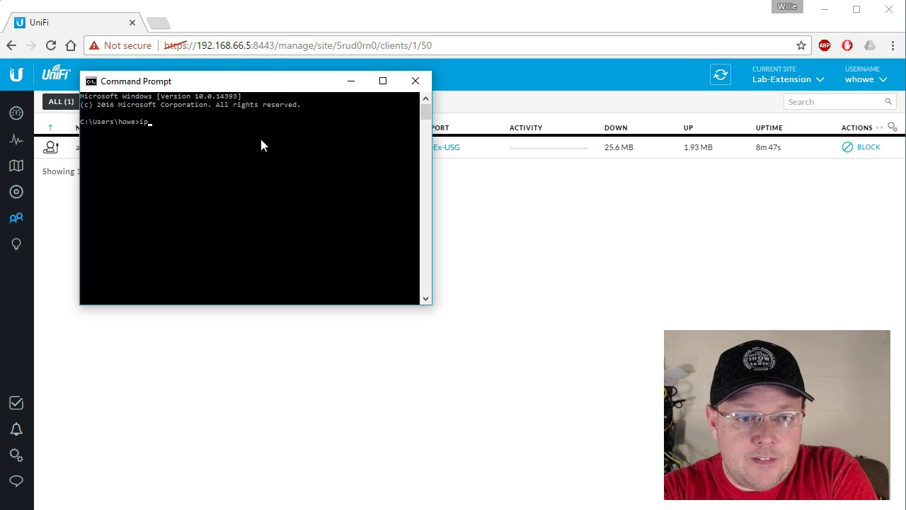
pyautogui.write('config/')
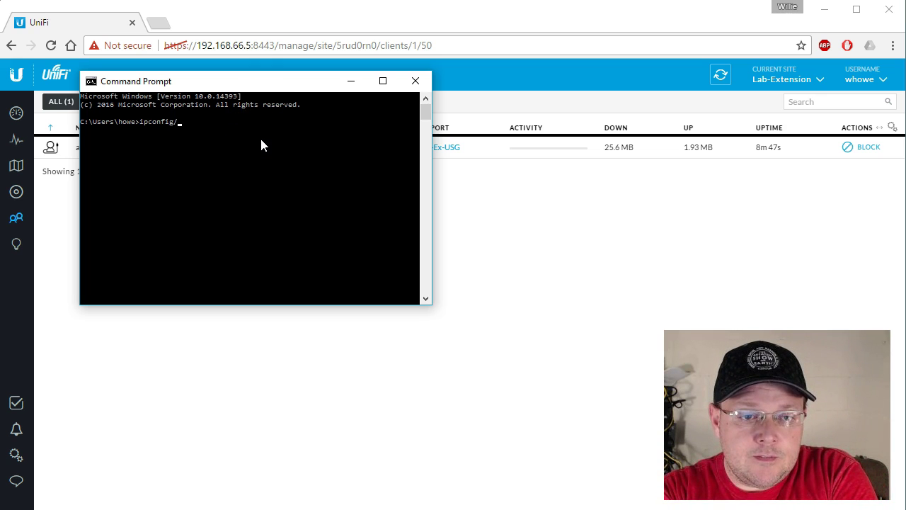
pyautogui.write('all')
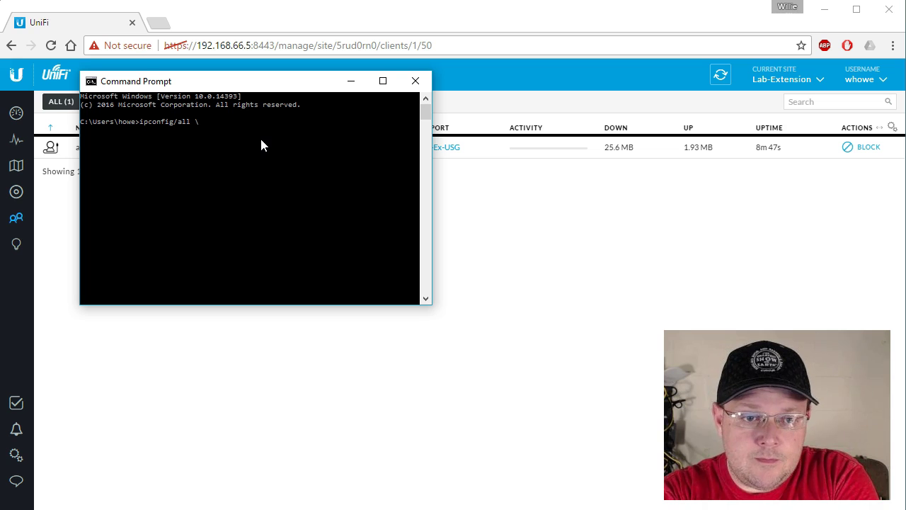
pyautogui.write(' | more')
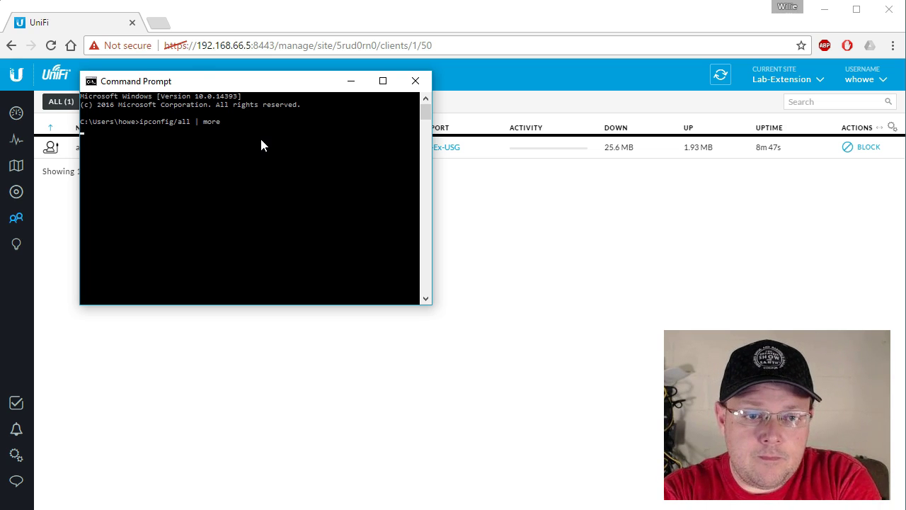
pyautogui.press('Return')
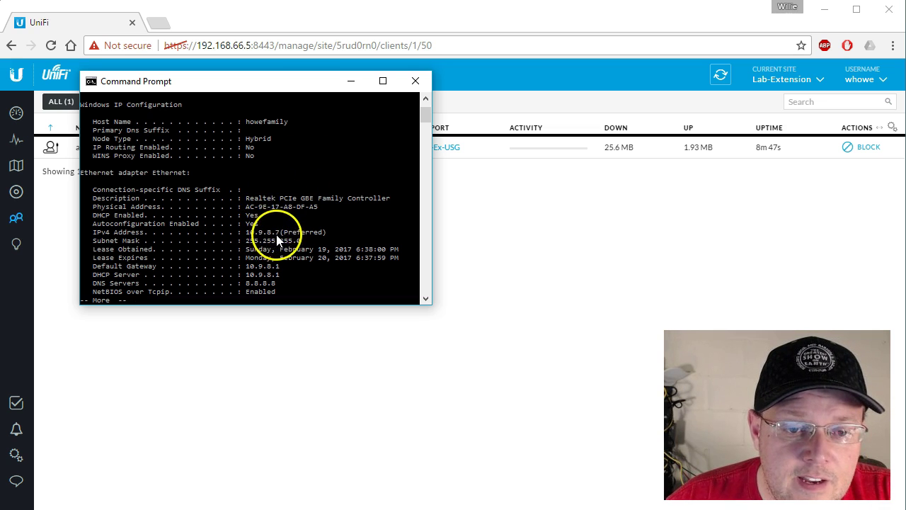
pyautogui.click(354, 83)
pyautogui.click(781, 79)
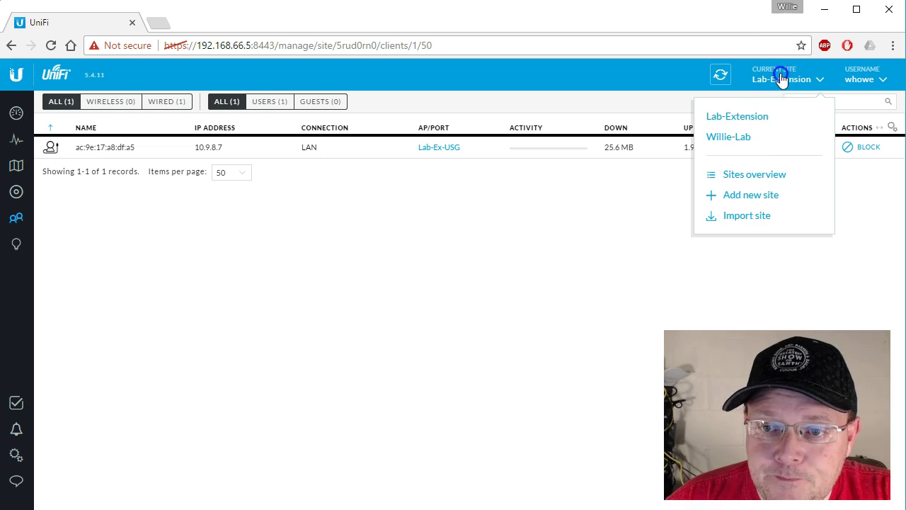
# Return to Willie-Lab's Devices page, listing Lab-US-8 at 192.168.1.254 and Lab-USG at 192.168.1.1
pyautogui.click(729, 137)
pyautogui.click(20, 193)
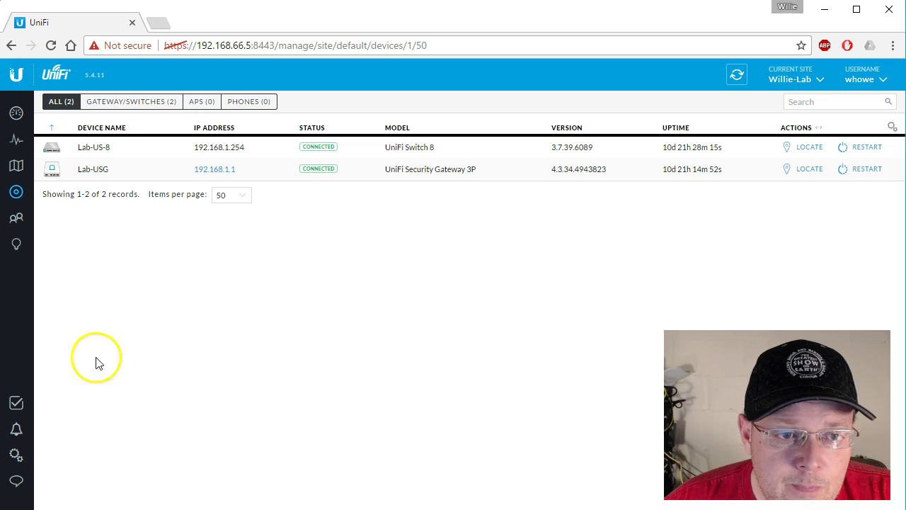
pyautogui.click(805, 79)
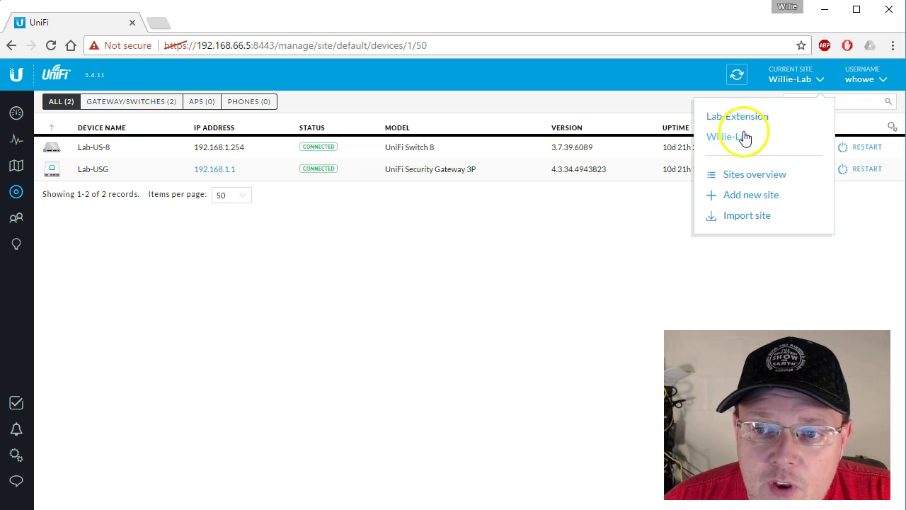
pyautogui.click(745, 150)
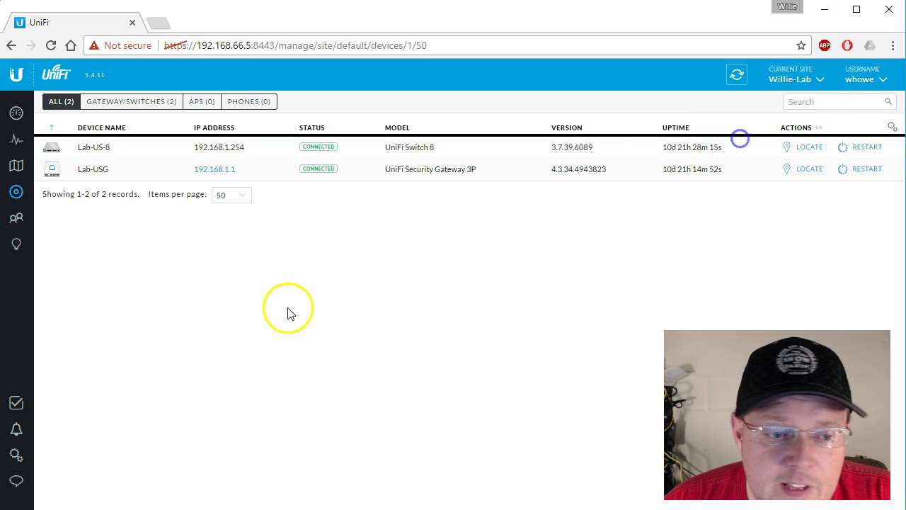
# Draft a site-to-site VPN network to Lab-Extension, then cancel it and go back to Devices
pyautogui.click(16, 454)
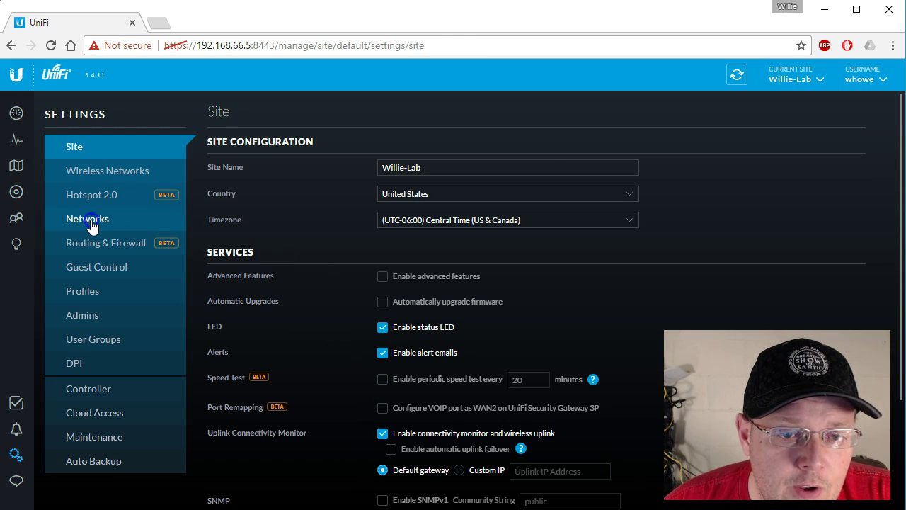
pyautogui.click(90, 224)
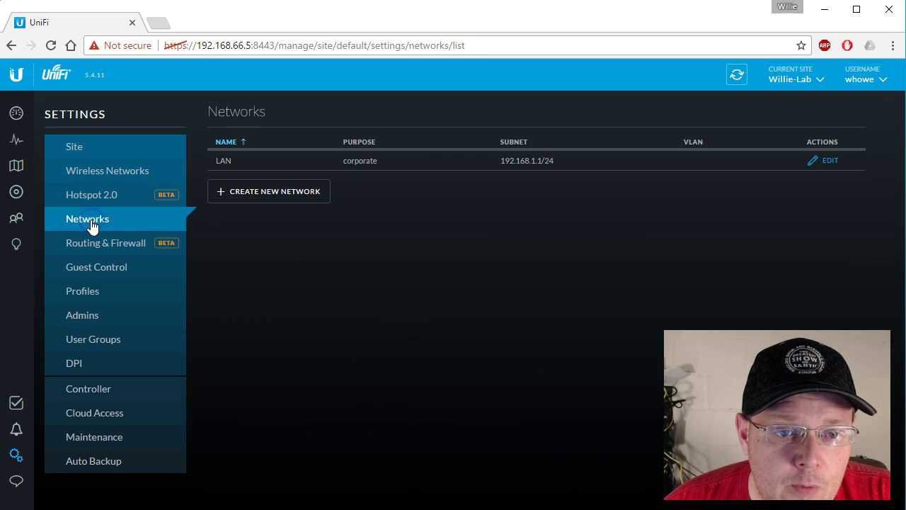
pyautogui.click(279, 194)
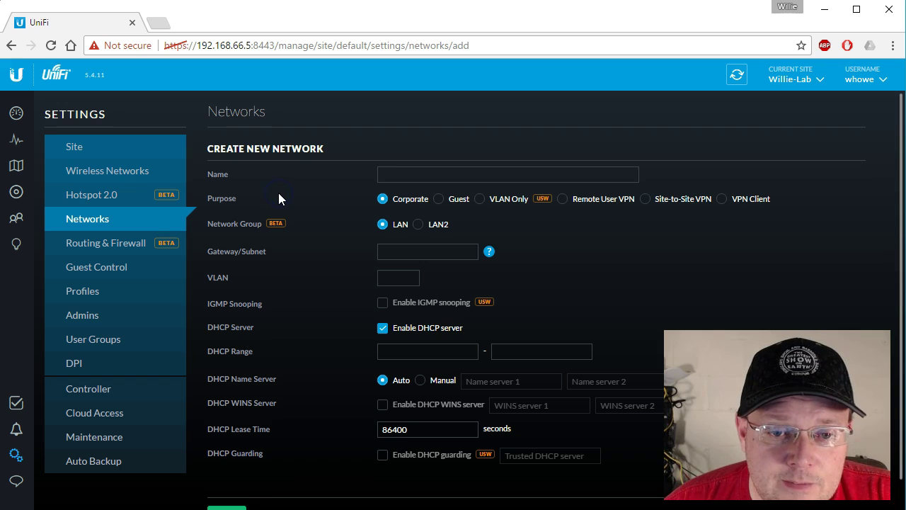
pyautogui.click(410, 177)
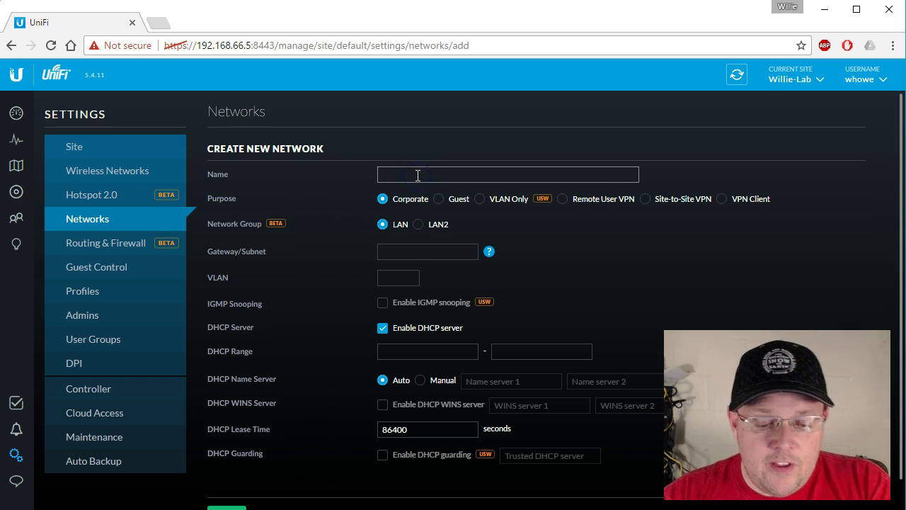
pyautogui.write('LabVPN')
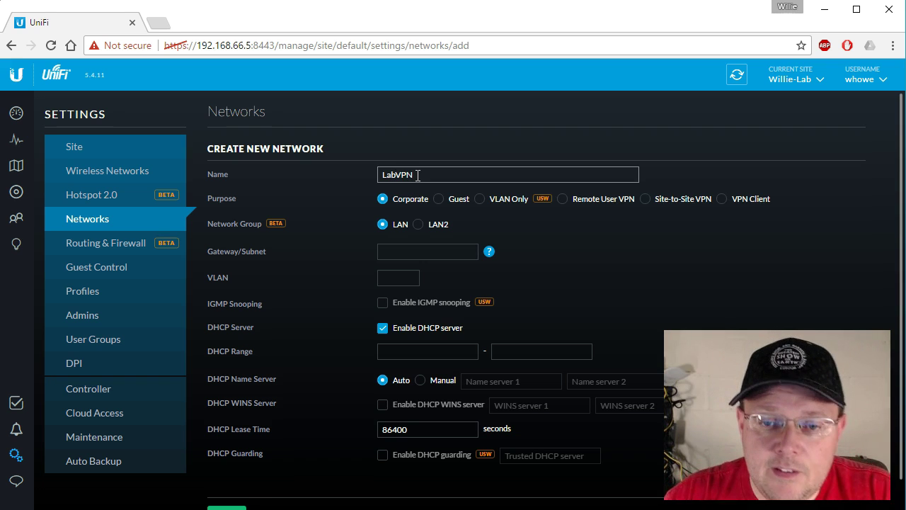
pyautogui.click(645, 199)
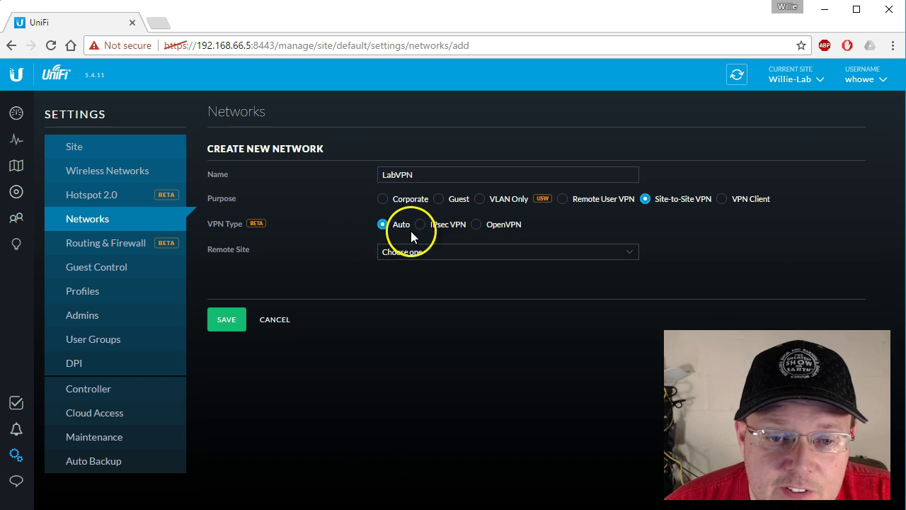
pyautogui.click(398, 255)
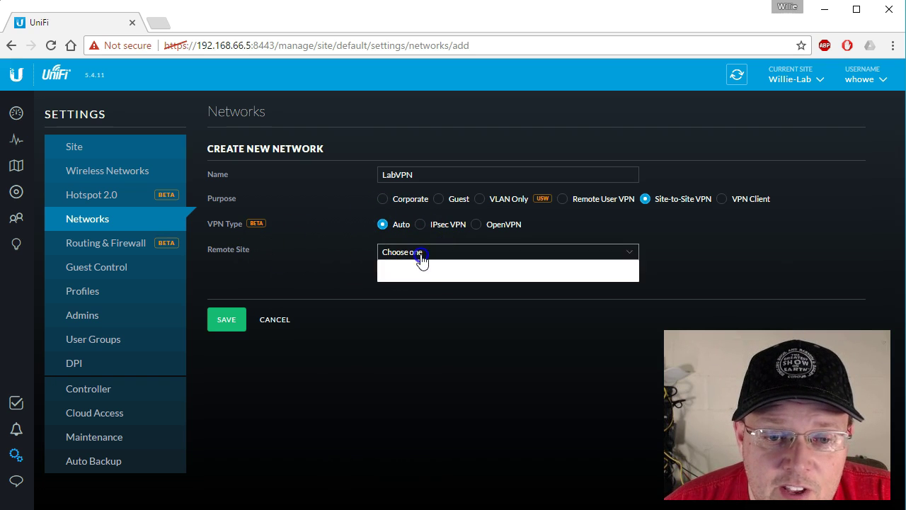
pyautogui.click(418, 276)
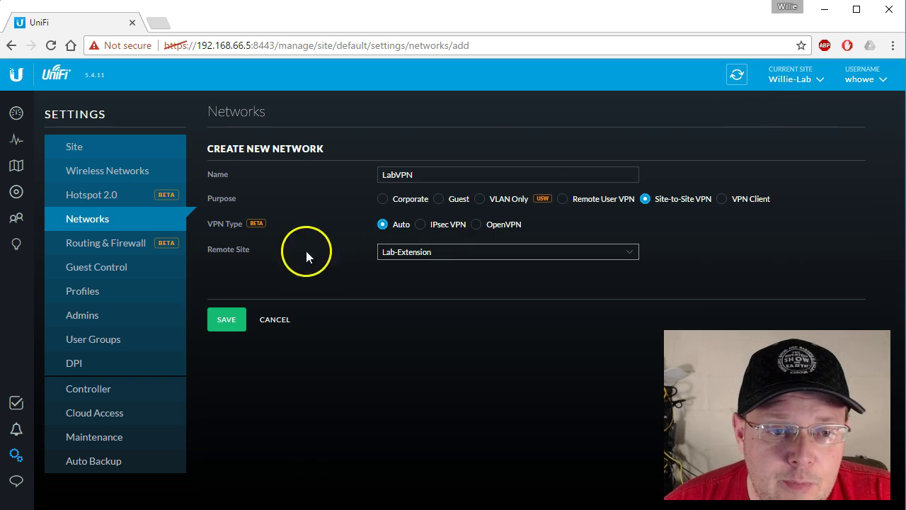
pyautogui.click(266, 317)
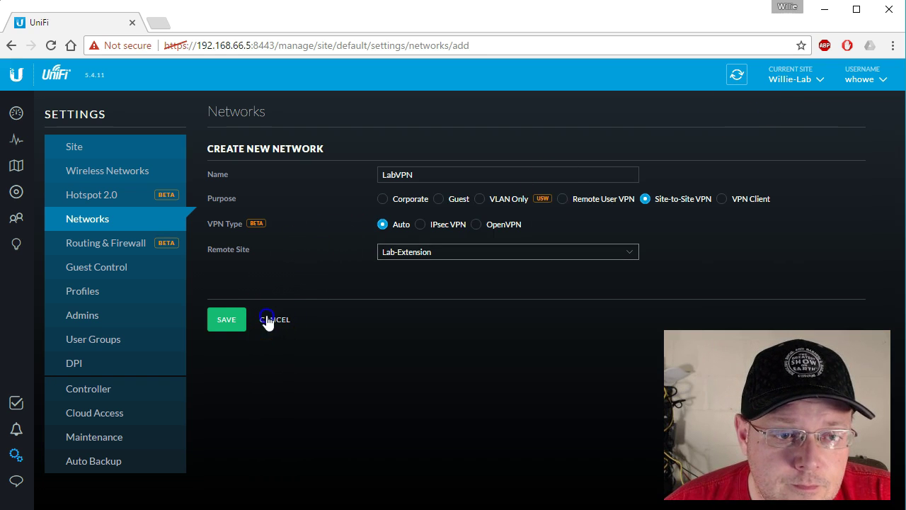
pyautogui.click(16, 192)
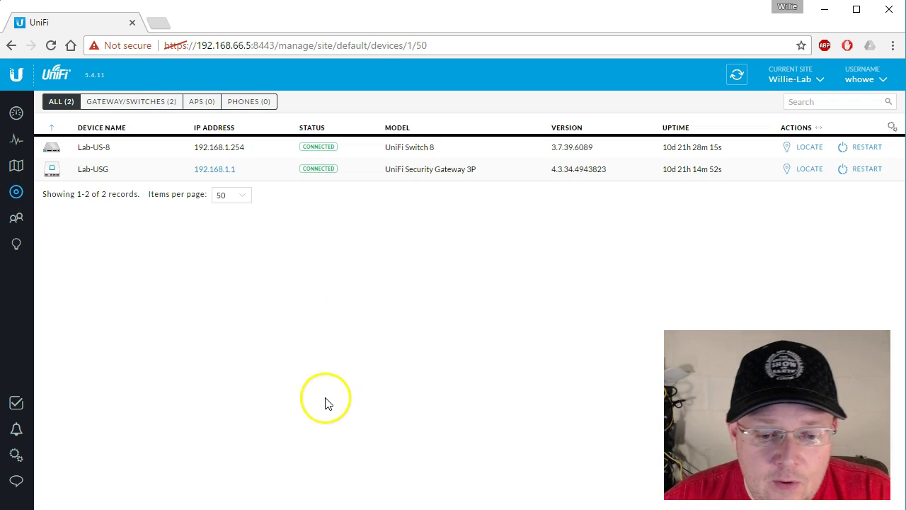
# Ping 192.168.1.254 from Command Prompt, stopping it with Ctrl+C after the request times out
pyautogui.hotkey('alt', 'Tab')
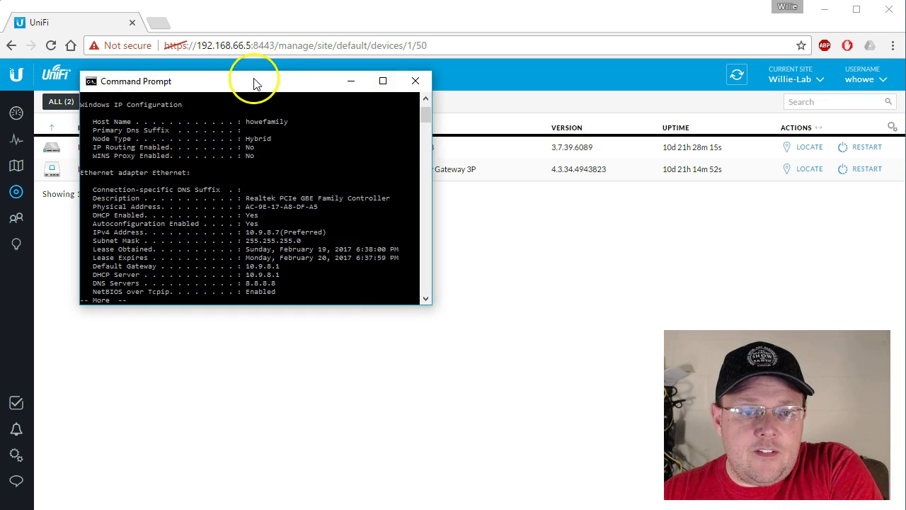
pyautogui.moveTo(255, 84); pyautogui.dragTo(497, 222)
pyautogui.press('space')
pyautogui.write('ping 192.168.1.254')
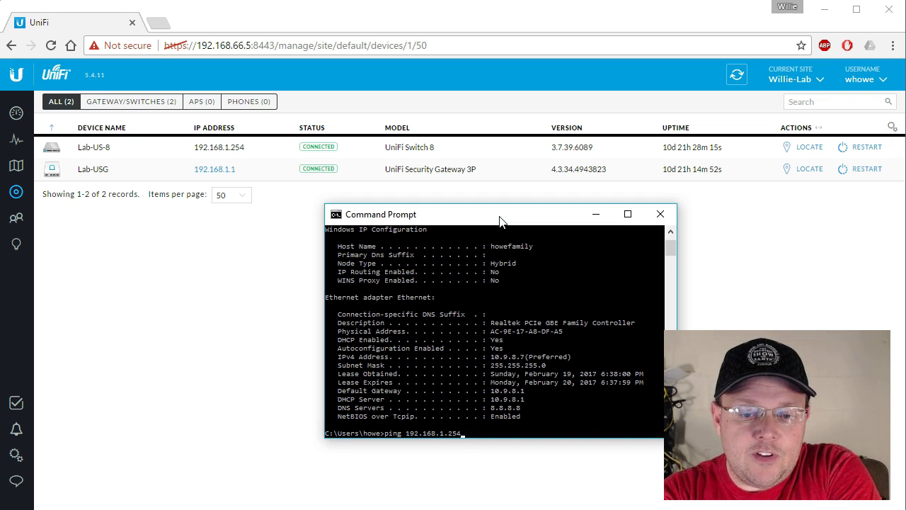
pyautogui.press('Return')
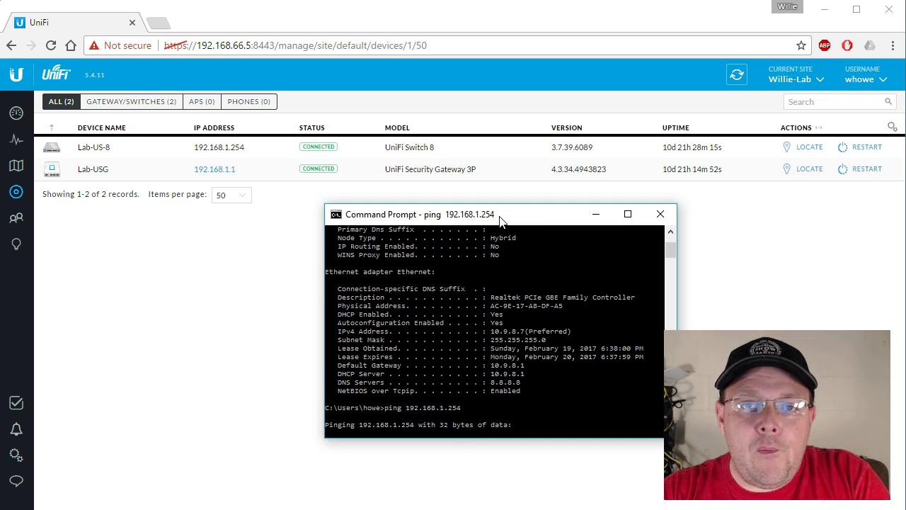
pyautogui.click(90, 147)
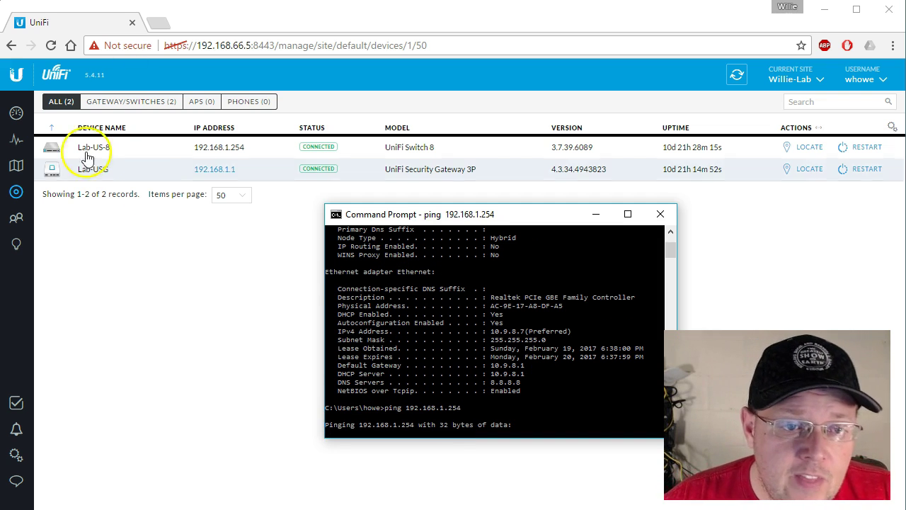
pyautogui.hotkey('ctrl', 'c')
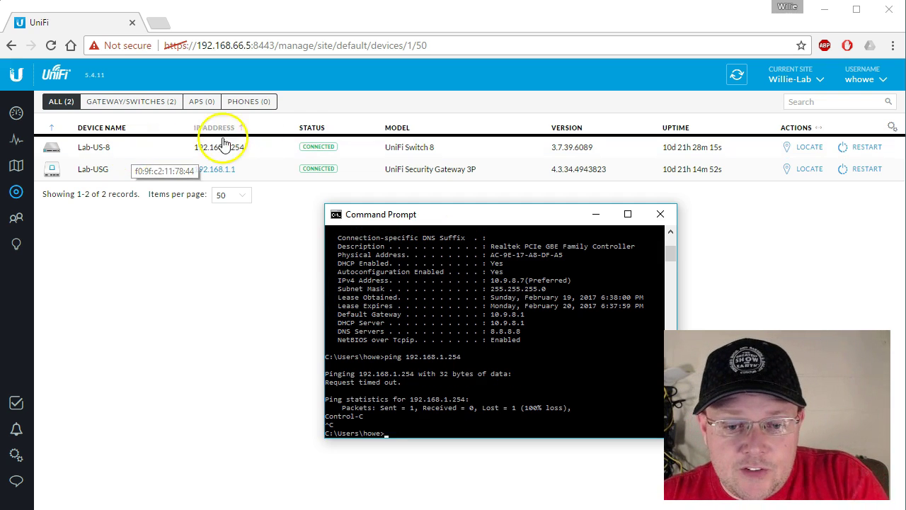
pyautogui.click(16, 455)
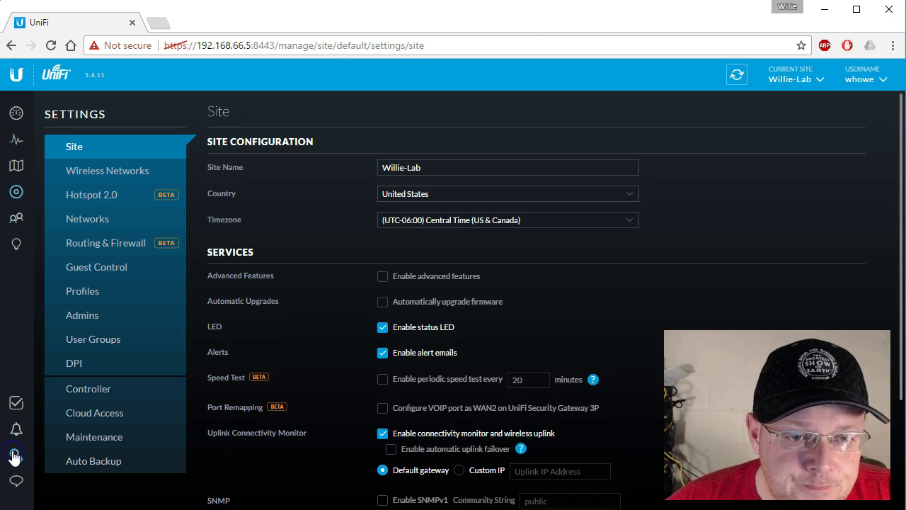
# Create and save the site-to-site VPN network LabVPN with Lab-Extension as its remote site
pyautogui.click(95, 218)
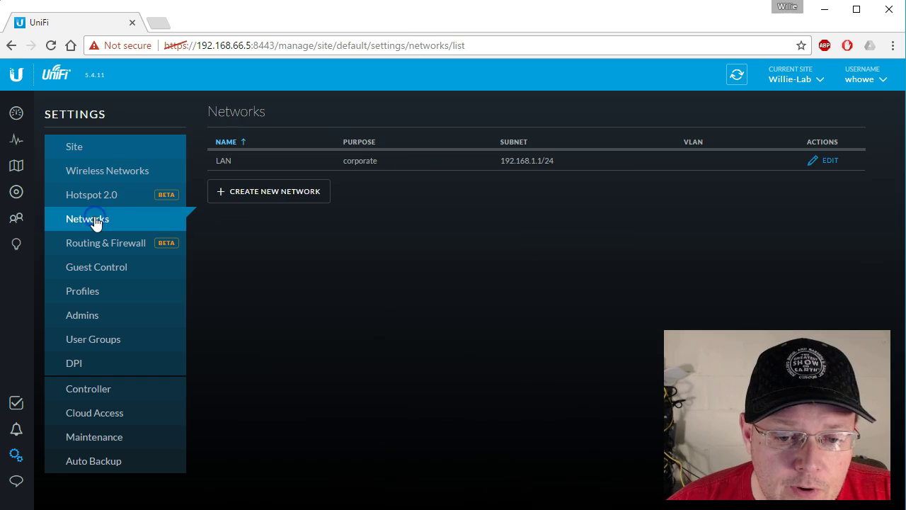
pyautogui.click(283, 190)
pyautogui.click(440, 174)
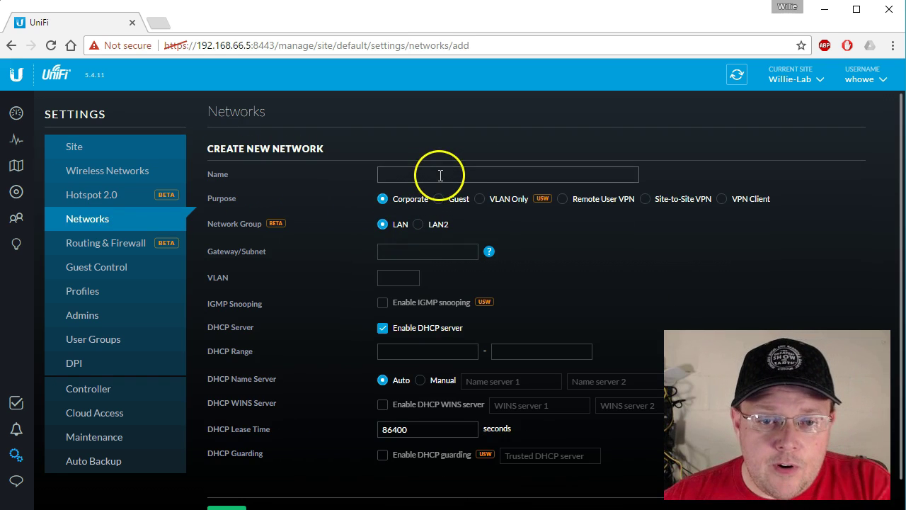
pyautogui.write('LA')
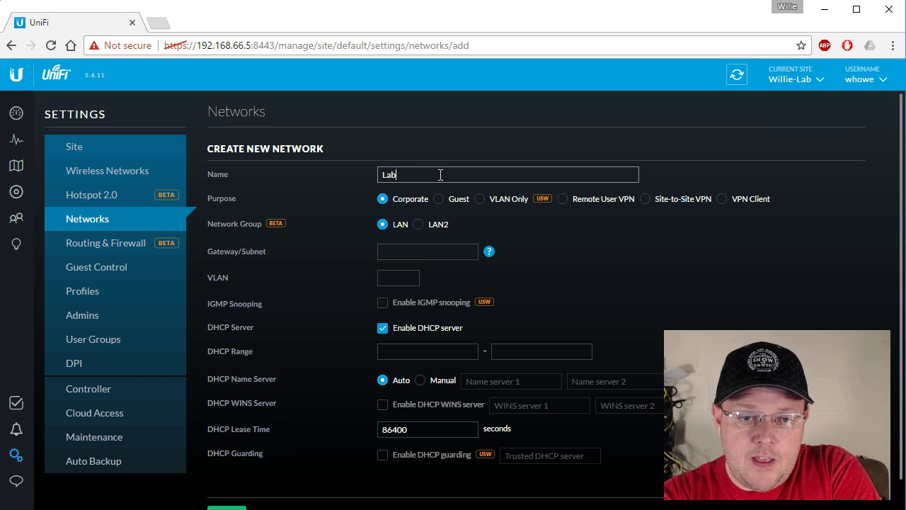
pyautogui.click(645, 199)
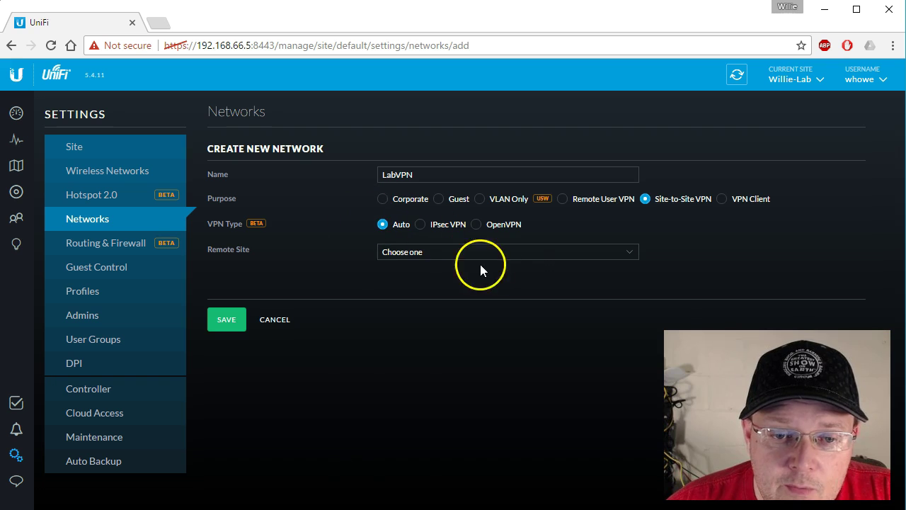
pyautogui.click(525, 253)
pyautogui.click(409, 276)
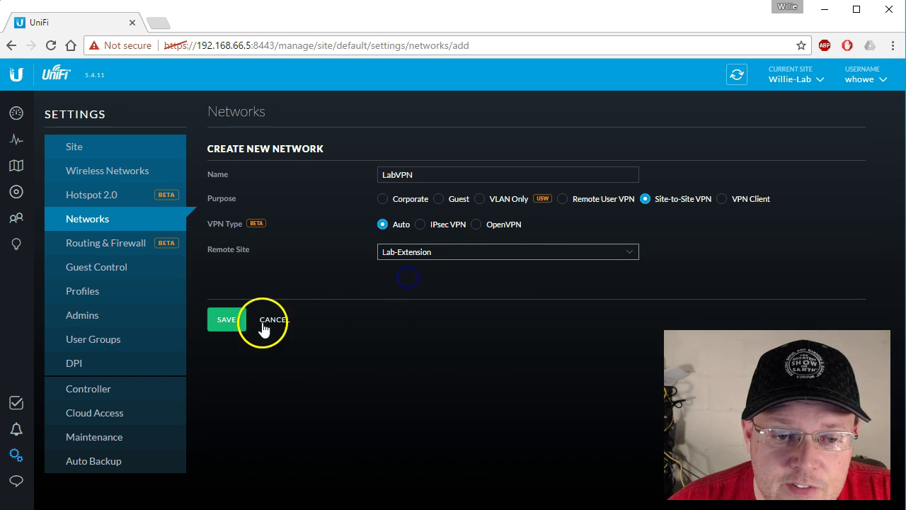
pyautogui.click(233, 323)
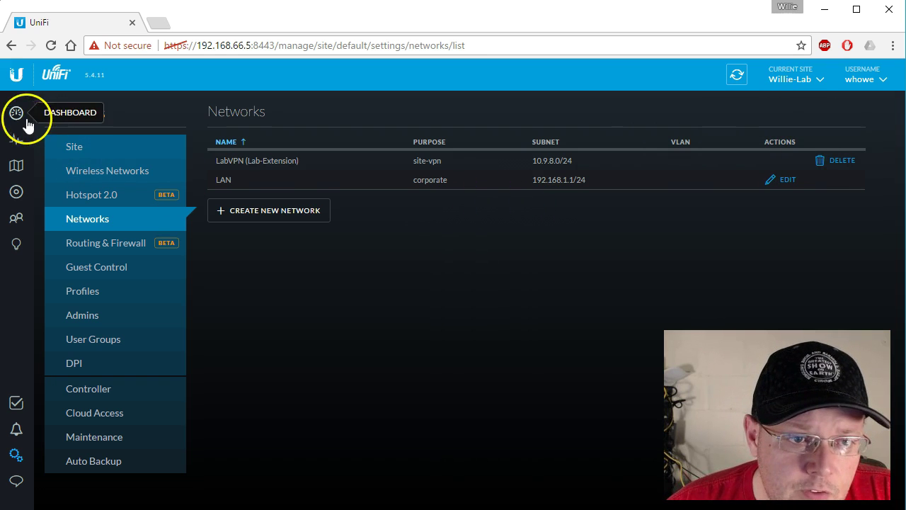
# Check the Lab-Extension gateway's status on its Devices page, then return to Willie-Lab
pyautogui.click(17, 193)
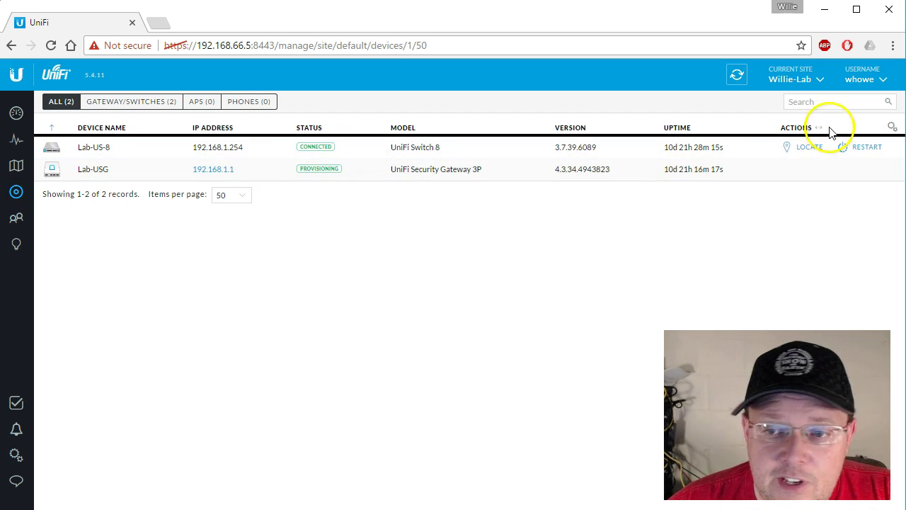
pyautogui.click(801, 76)
pyautogui.click(743, 116)
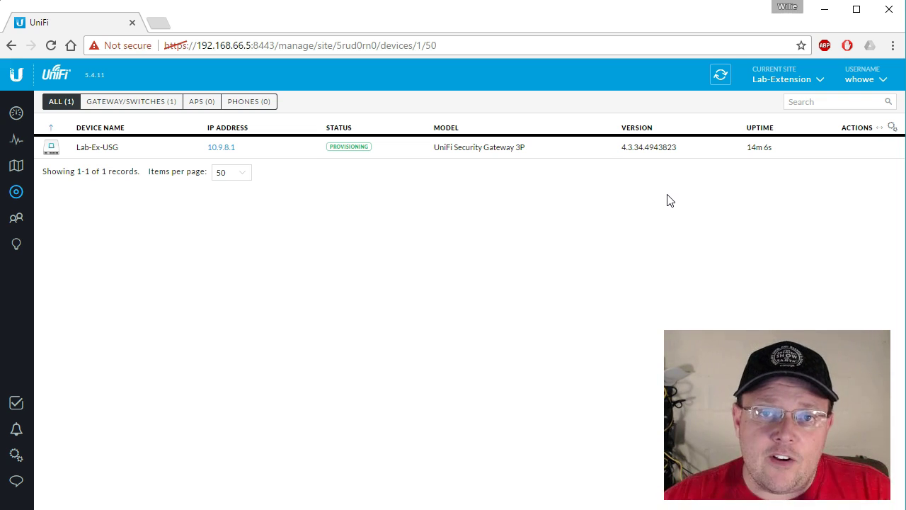
pyautogui.click(770, 78)
pyautogui.click(734, 137)
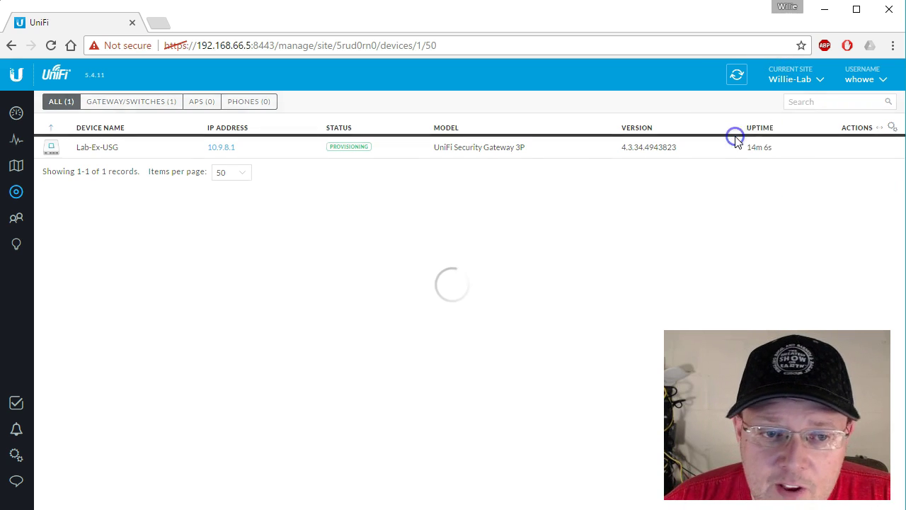
# Refresh Willie-Lab's devices and recheck Lab-Extension until Lab-USG shows connected
pyautogui.click(736, 75)
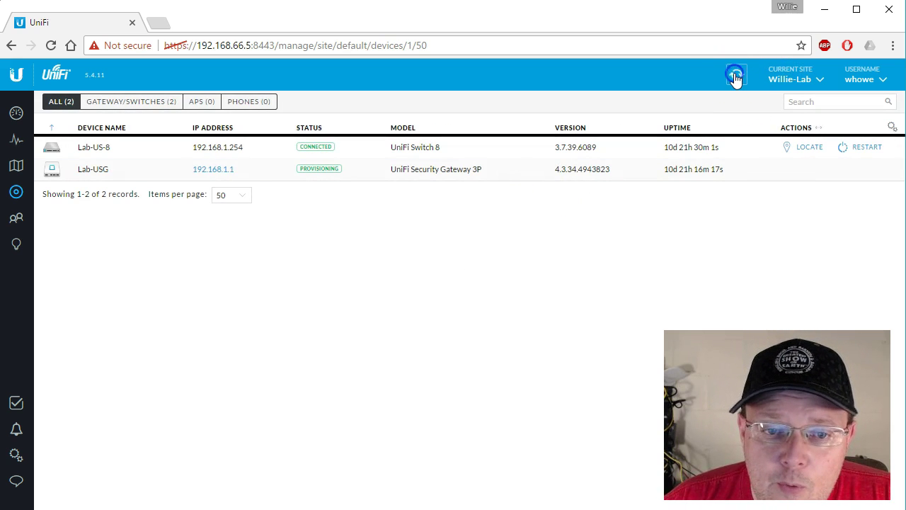
pyautogui.click(744, 128)
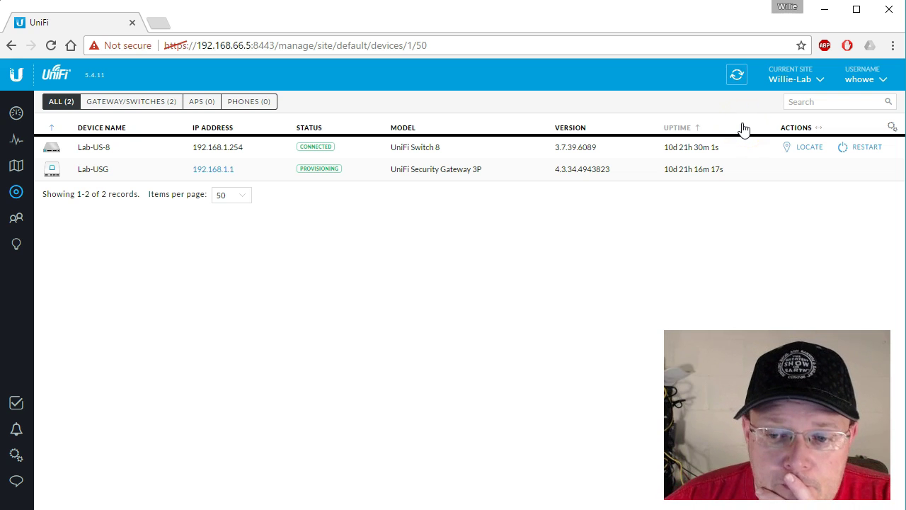
pyautogui.click(763, 127)
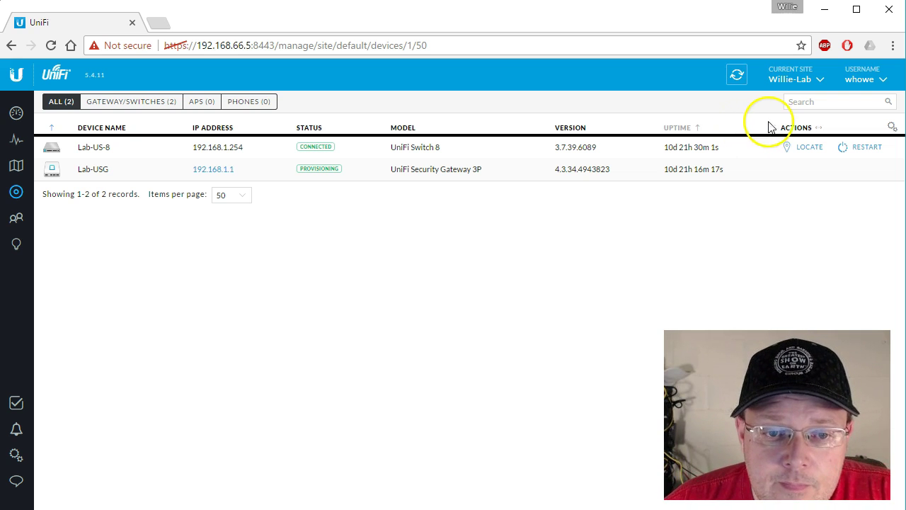
pyautogui.click(216, 445)
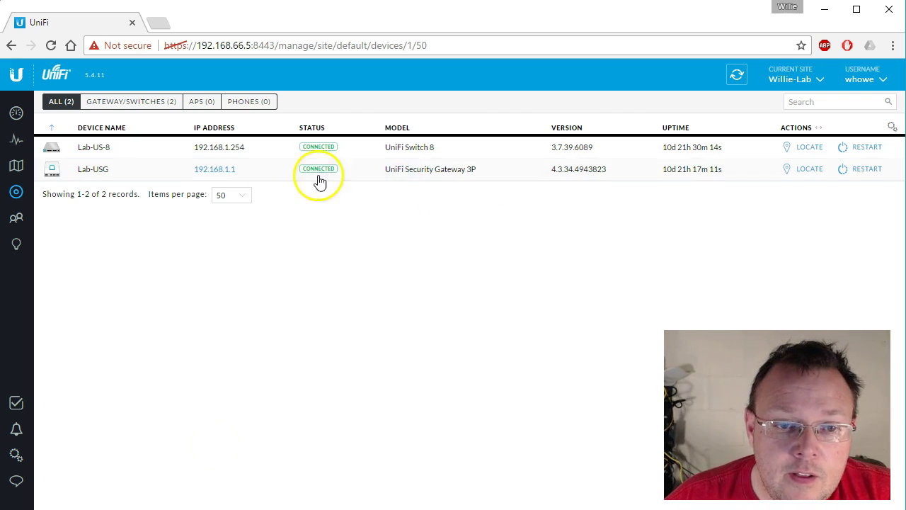
pyautogui.click(803, 82)
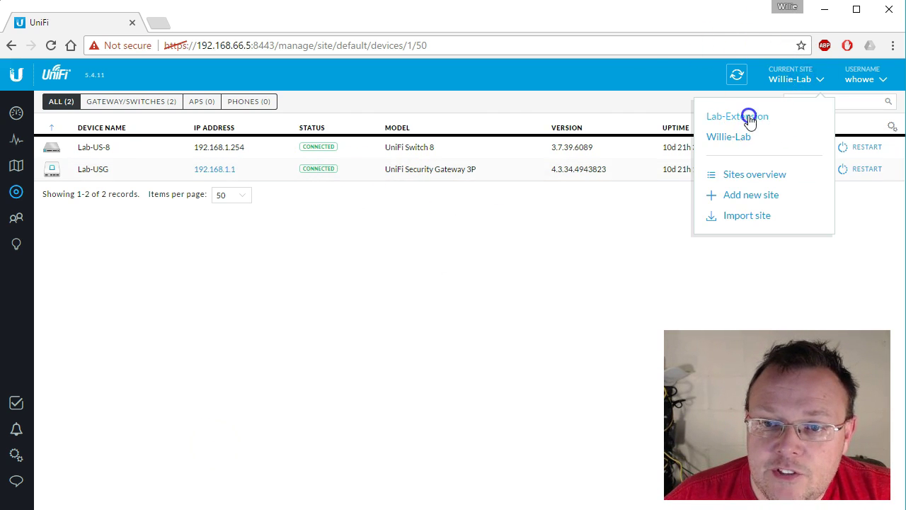
pyautogui.click(749, 119)
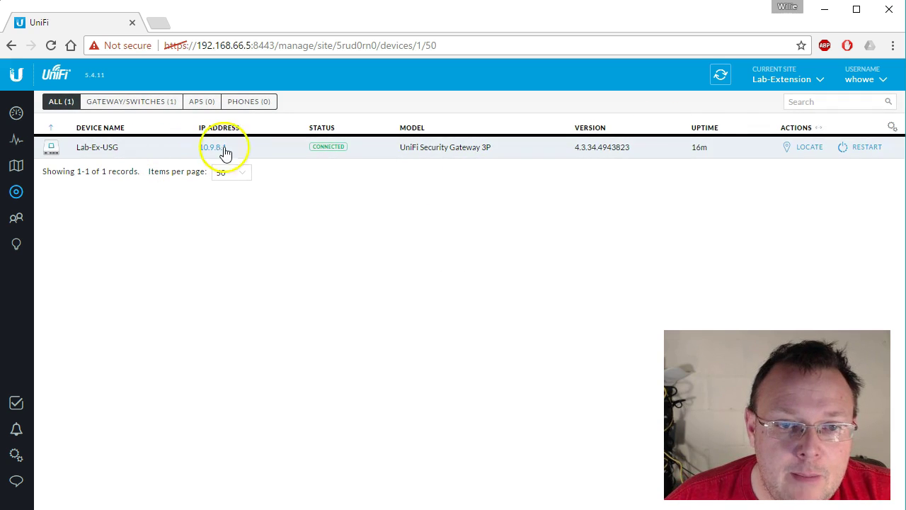
pyautogui.click(769, 79)
pyautogui.click(736, 140)
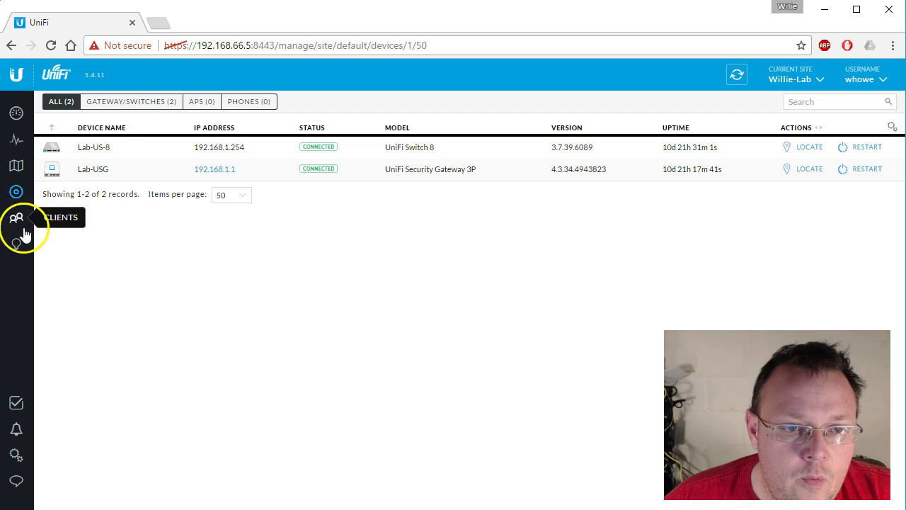
# Review Lab-USG's networks, showing LabVPN at 10.255.254.1, then bring Command Prompt forward
pyautogui.click(111, 173)
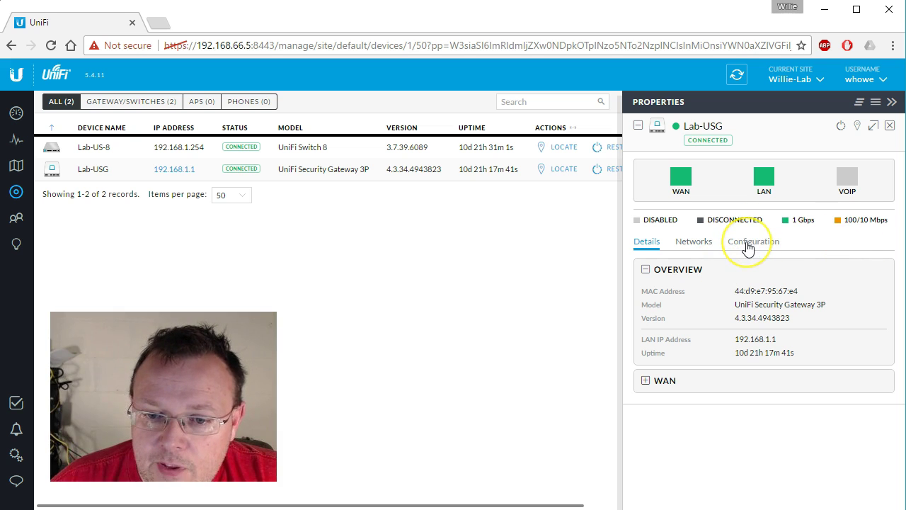
pyautogui.click(693, 241)
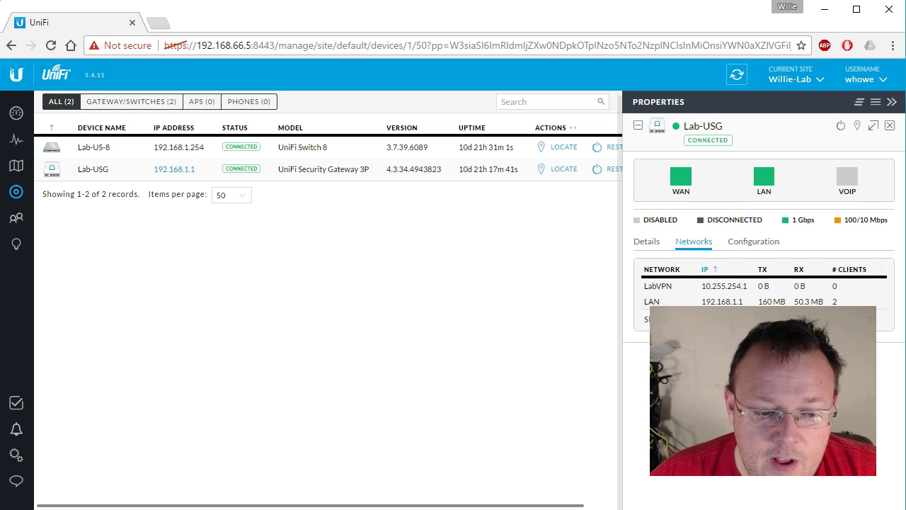
pyautogui.hotkey('alt', 'Tab')
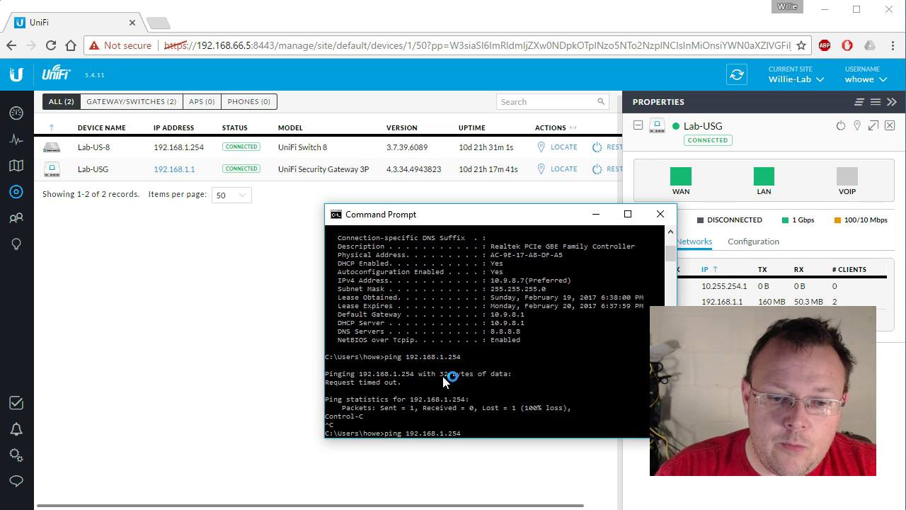
# Rerun ping 192.168.1.254, getting 4 replies across LabVPN
pyautogui.press('Return')
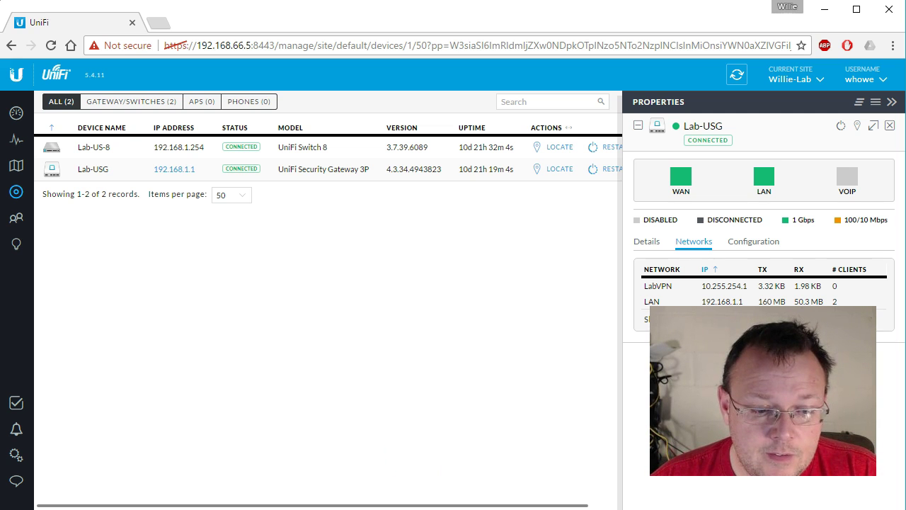
# Open a PuTTY SSH session to the switch at 192.168.1.254 and log in with its credentials
pyautogui.click(251, 314)
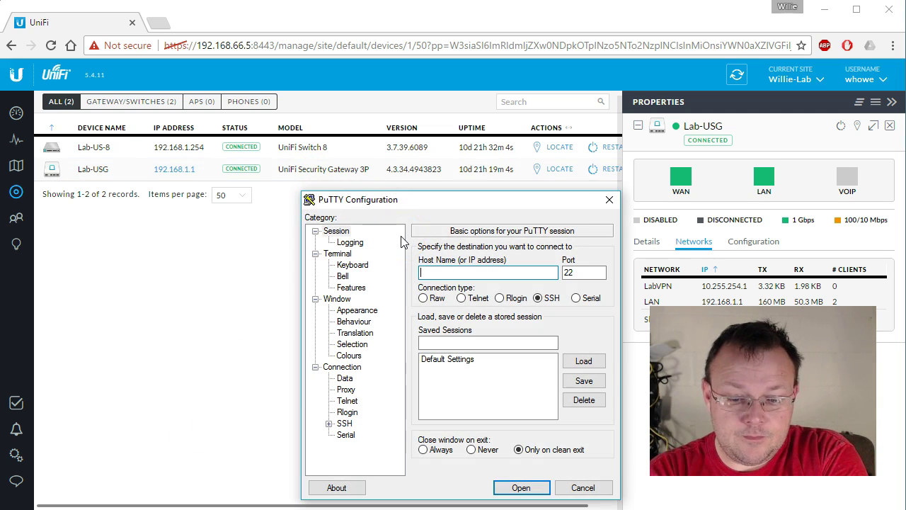
pyautogui.write('.168.1.254')
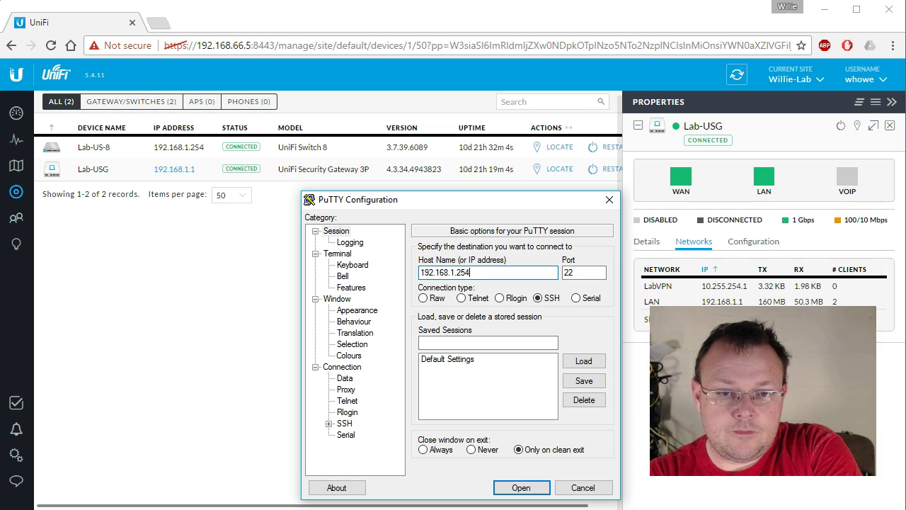
pyautogui.press('Return')
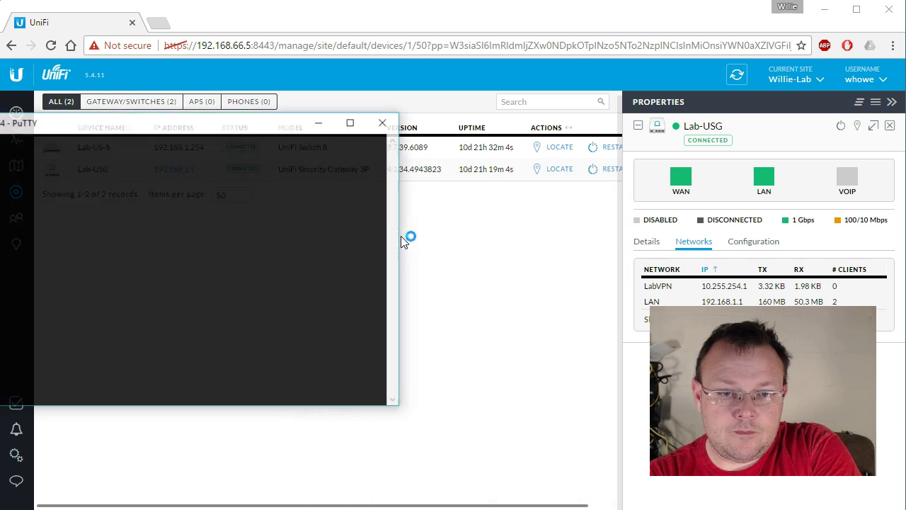
pyautogui.write('whowe')
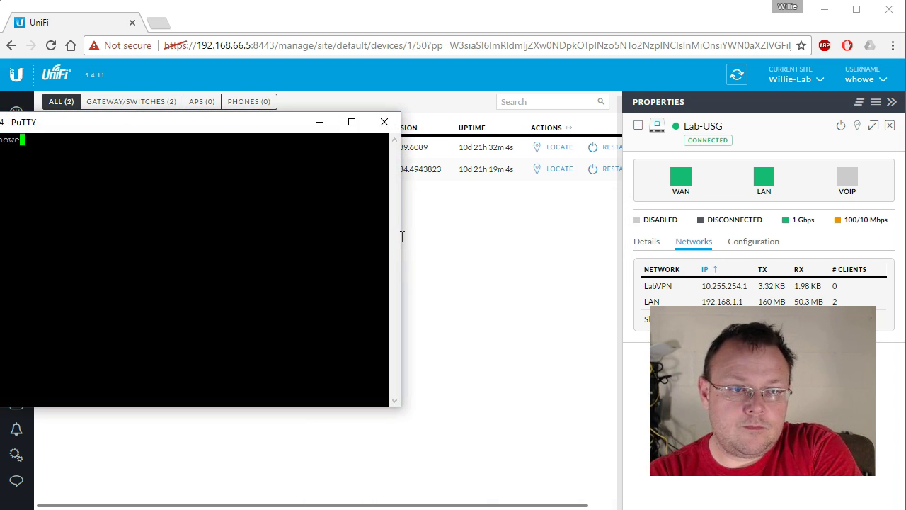
pyautogui.press('Return')
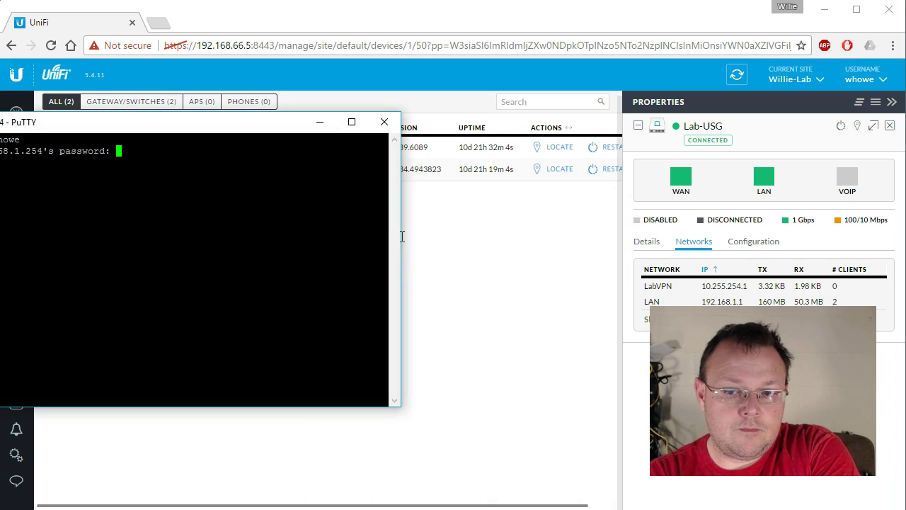
pyautogui.press('Return')
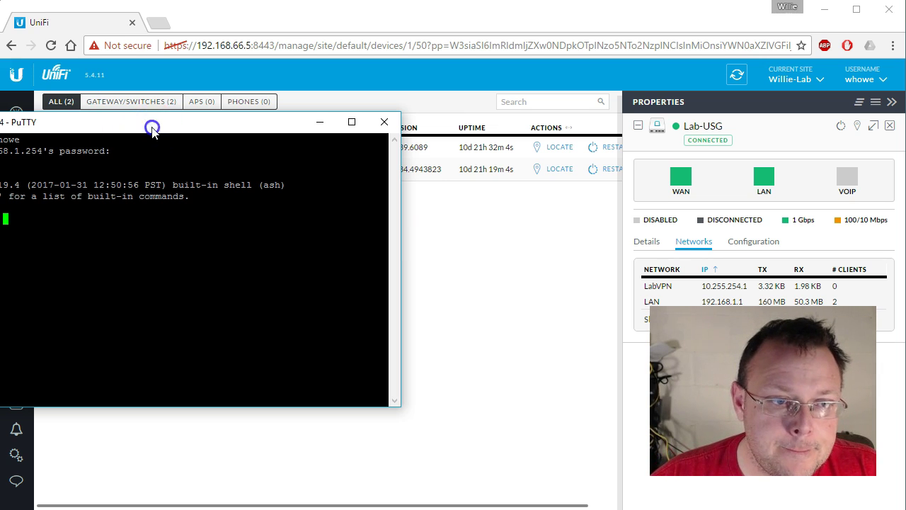
# From the switch shell, ping 10.9.8.7 and get replies at about 2 ms
pyautogui.moveTo(140, 127); pyautogui.dragTo(427, 183)
pyautogui.write('p')
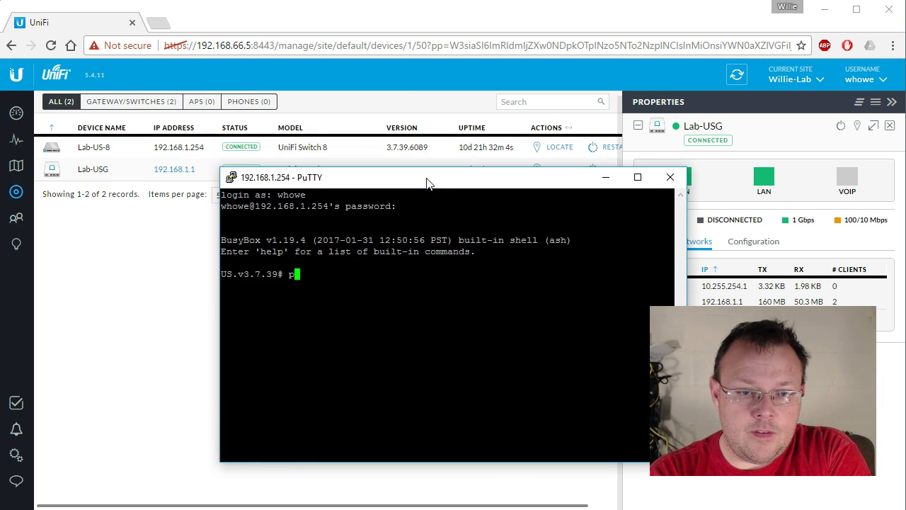
pyautogui.write('ing')
pyautogui.press('Return')
pyautogui.write('ping 10.9')
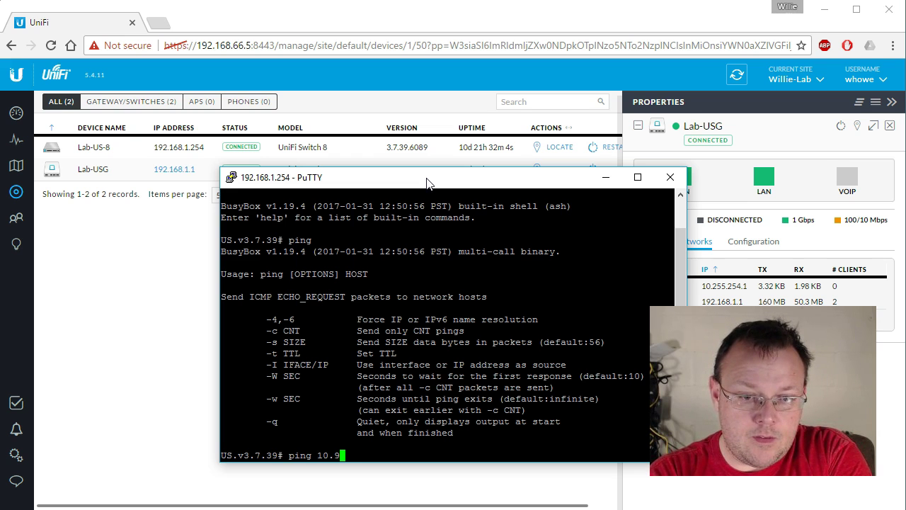
pyautogui.write('.8.7')
pyautogui.press('Return')
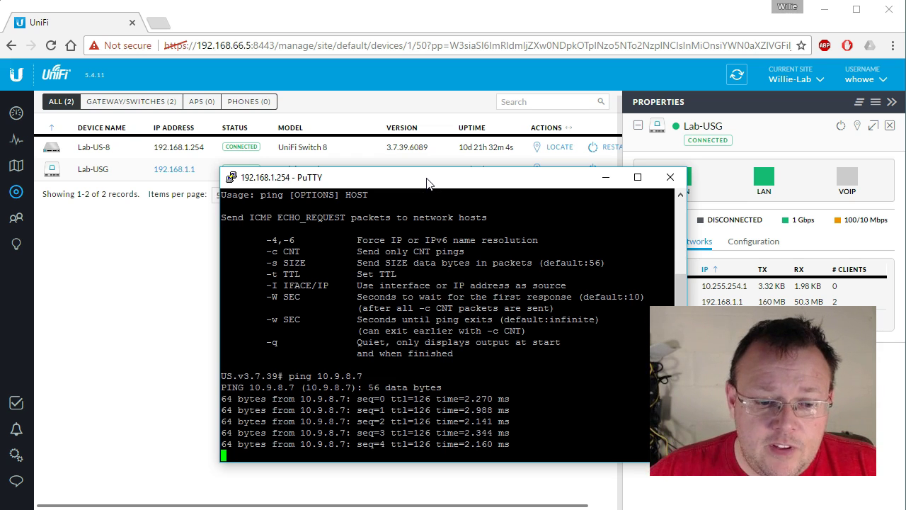
pyautogui.hotkey('alt', 'Tab')
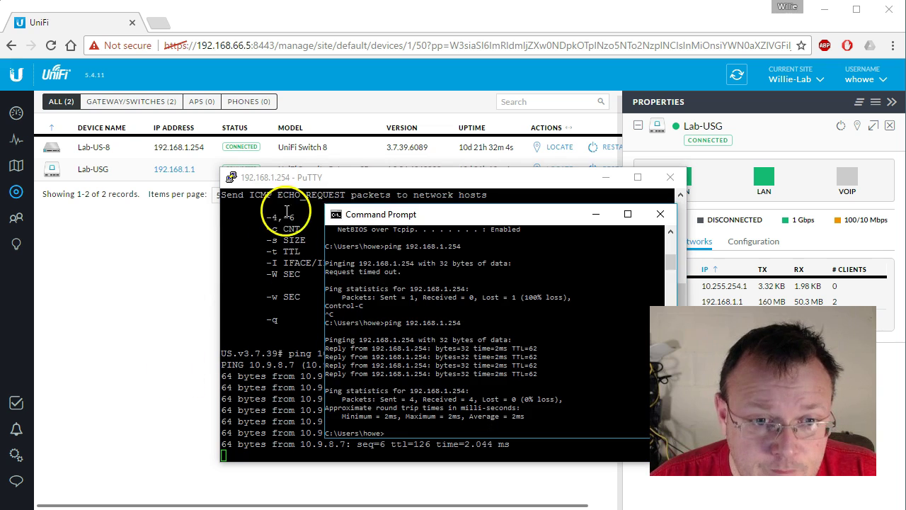
# In Command Prompt, rerun the ping to 192.168.1.254 as a continuous ping with -t
pyautogui.moveTo(330, 177); pyautogui.dragTo(185, 69)
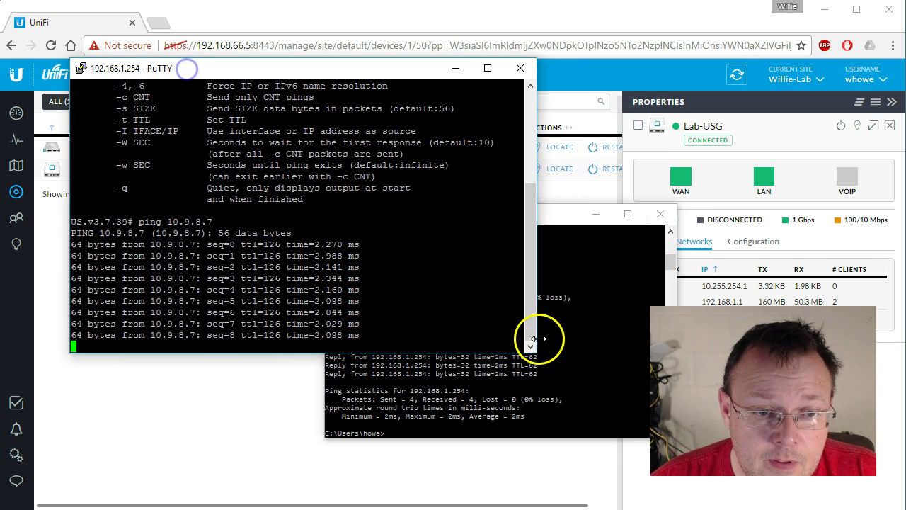
pyautogui.click(574, 293)
pyautogui.press('Up')
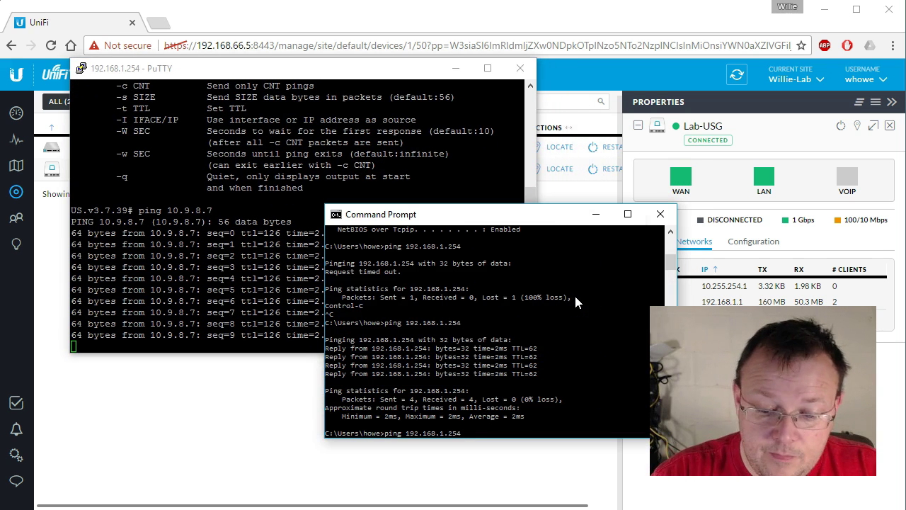
pyautogui.write('-t')
pyautogui.press('Return')
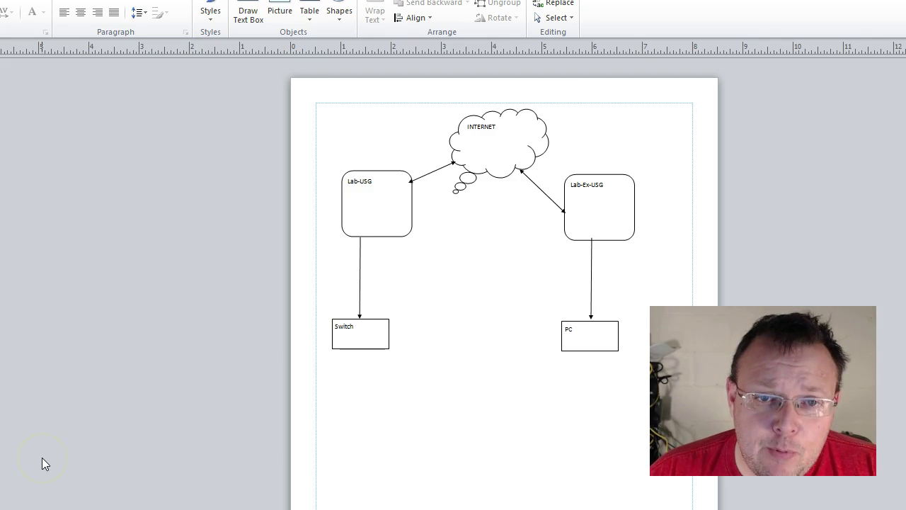
pyautogui.click(488, 154)
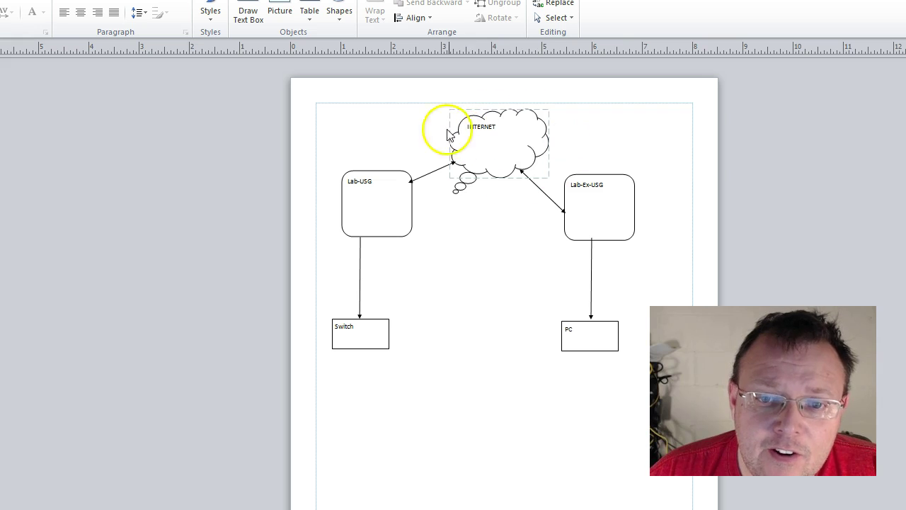
pyautogui.click(619, 235)
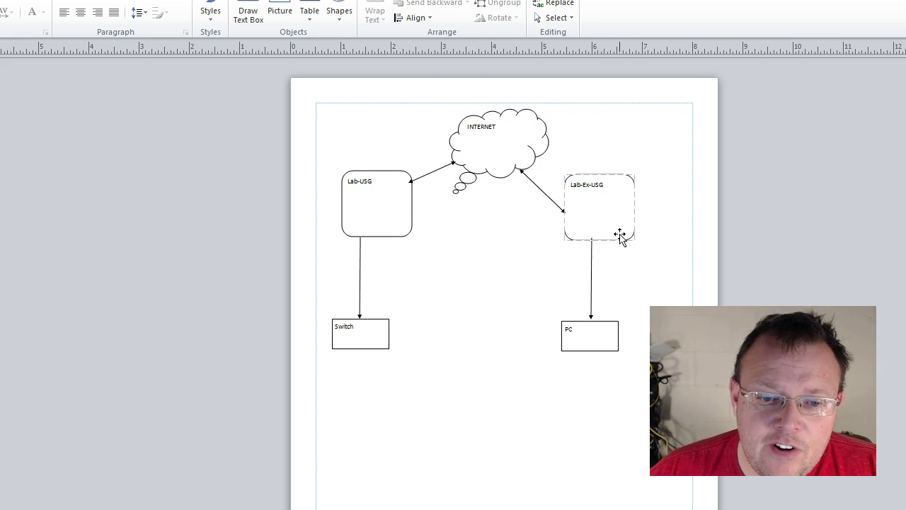
pyautogui.click(350, 333)
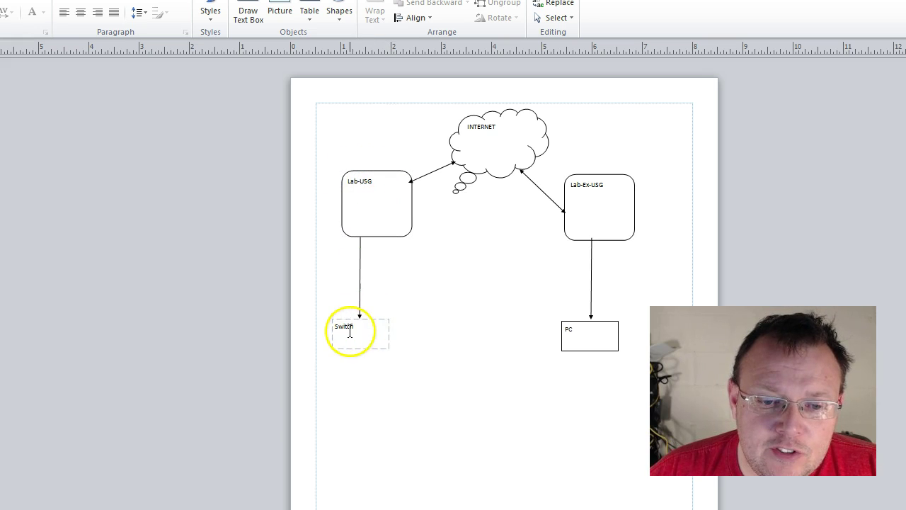
pyautogui.click(565, 197)
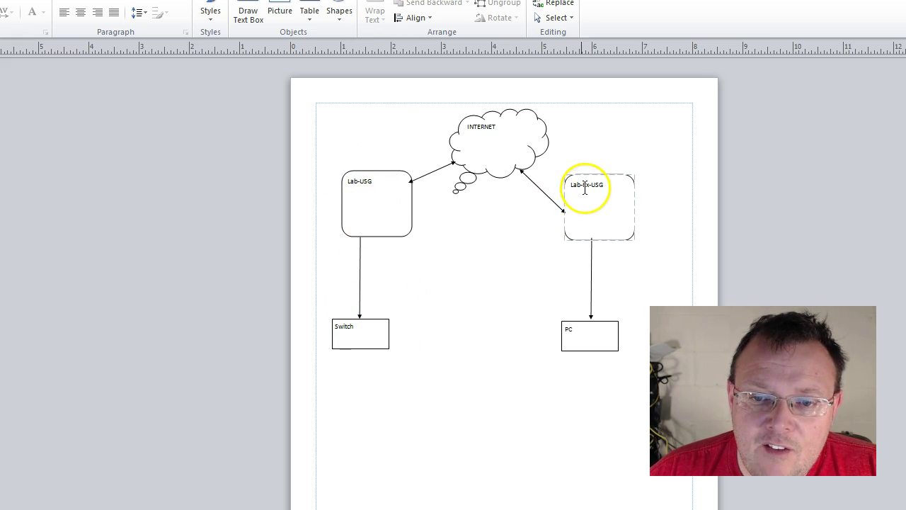
pyautogui.click(609, 276)
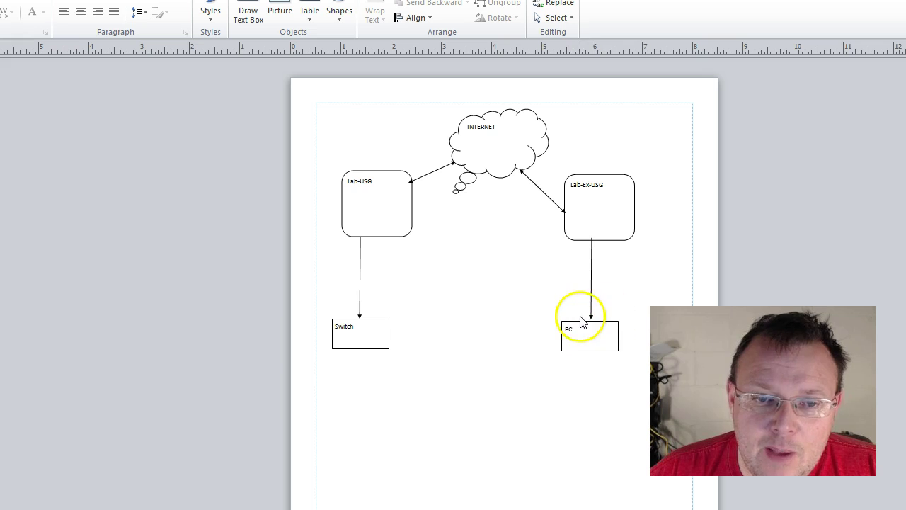
pyautogui.click(541, 177)
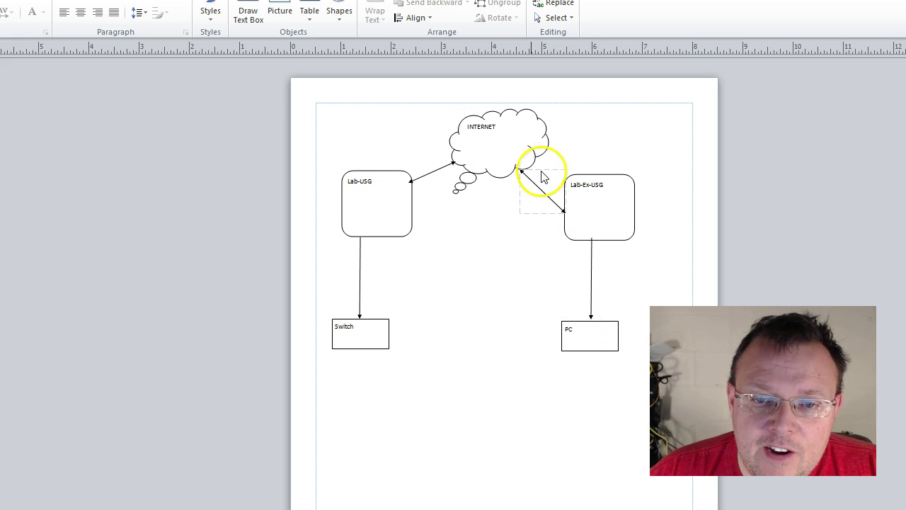
pyautogui.click(424, 153)
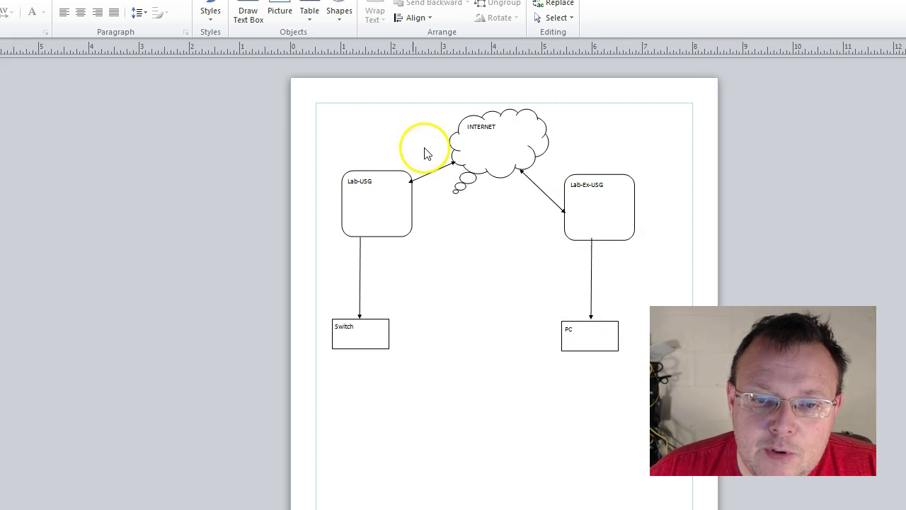
pyautogui.click(606, 244)
pyautogui.click(536, 266)
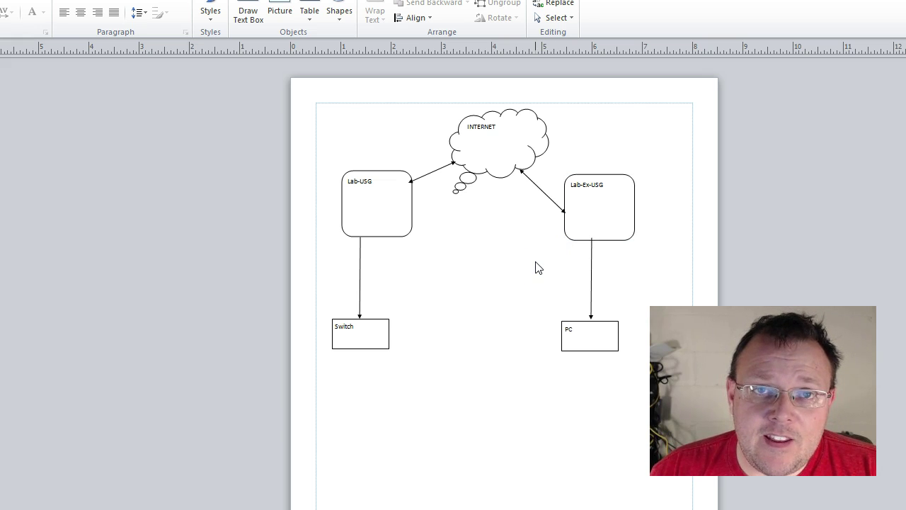